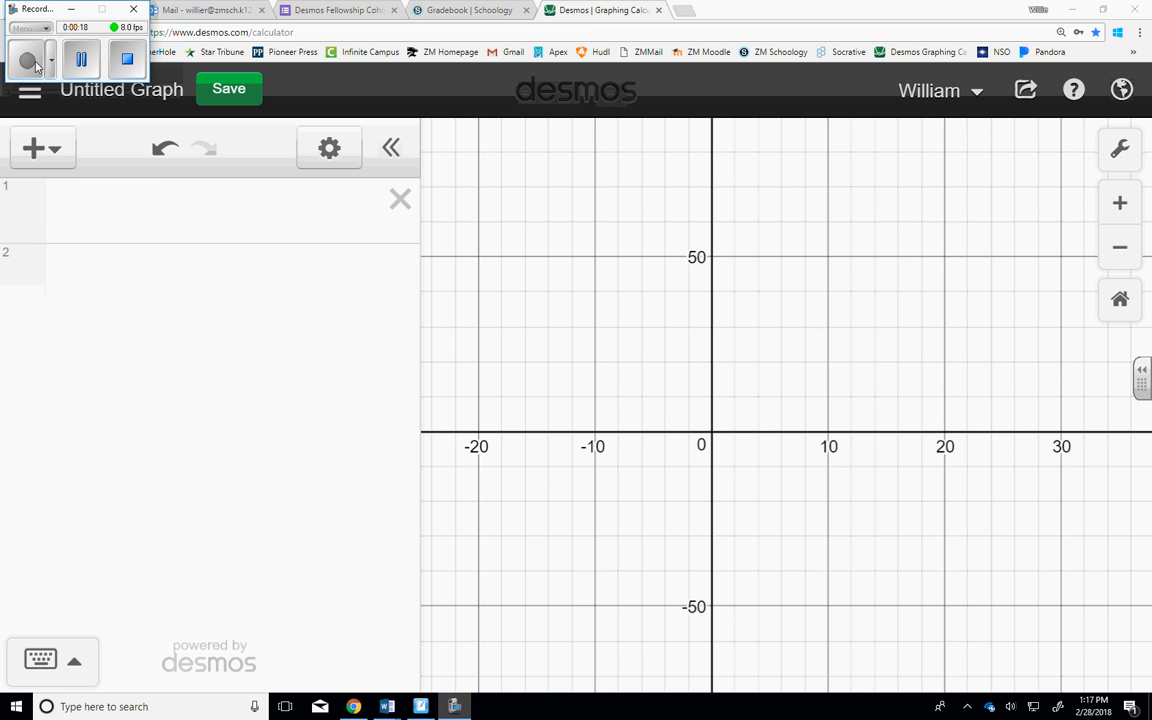
Add a table to the expression list and enter 2 for x₁ and 7 for y₁ in its first row.
left_click(44, 149)
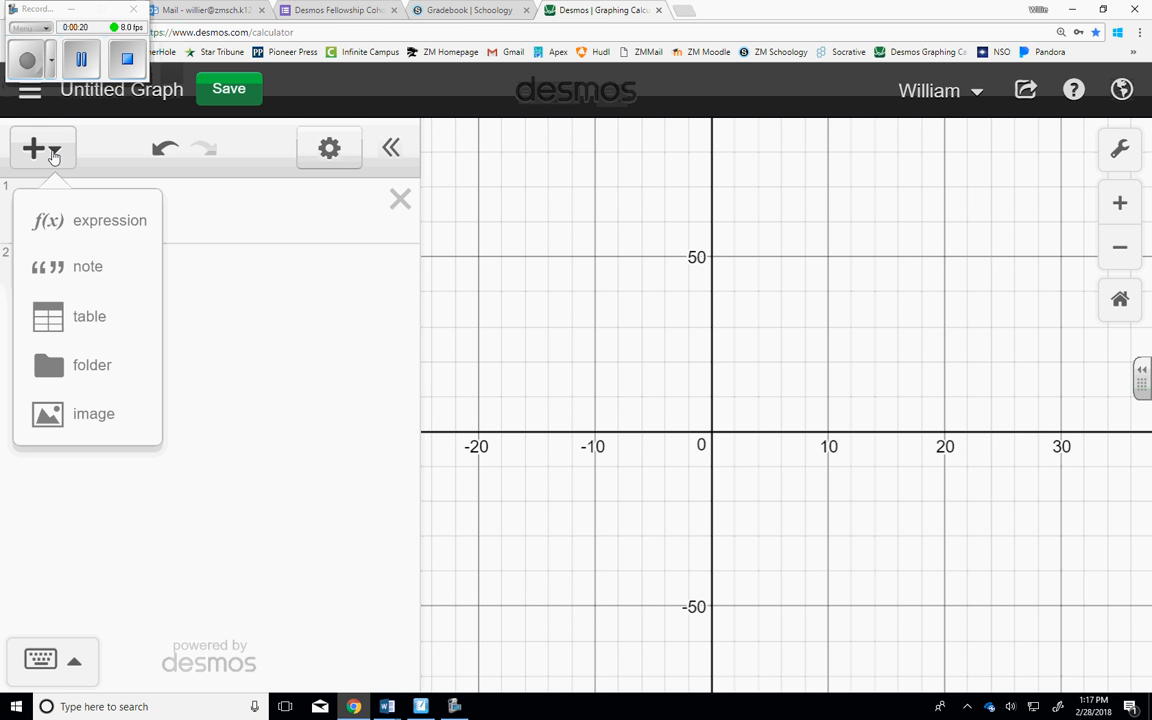
left_click(94, 316)
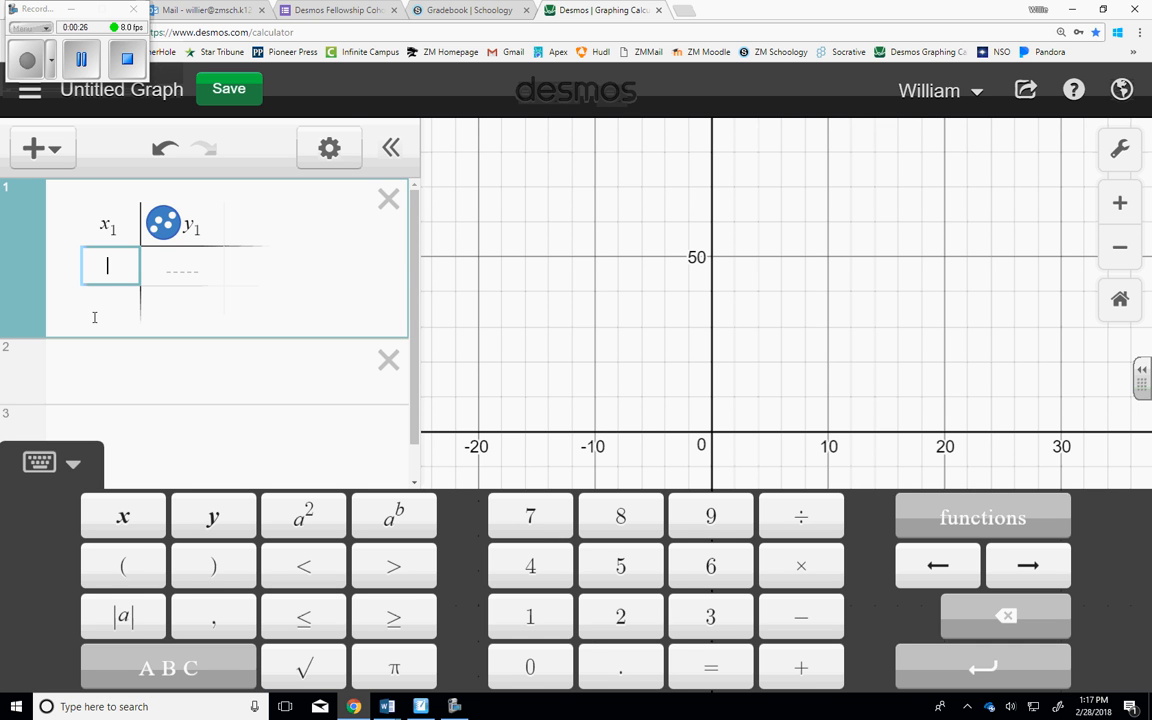
left_click(620, 620)
left_click(178, 264)
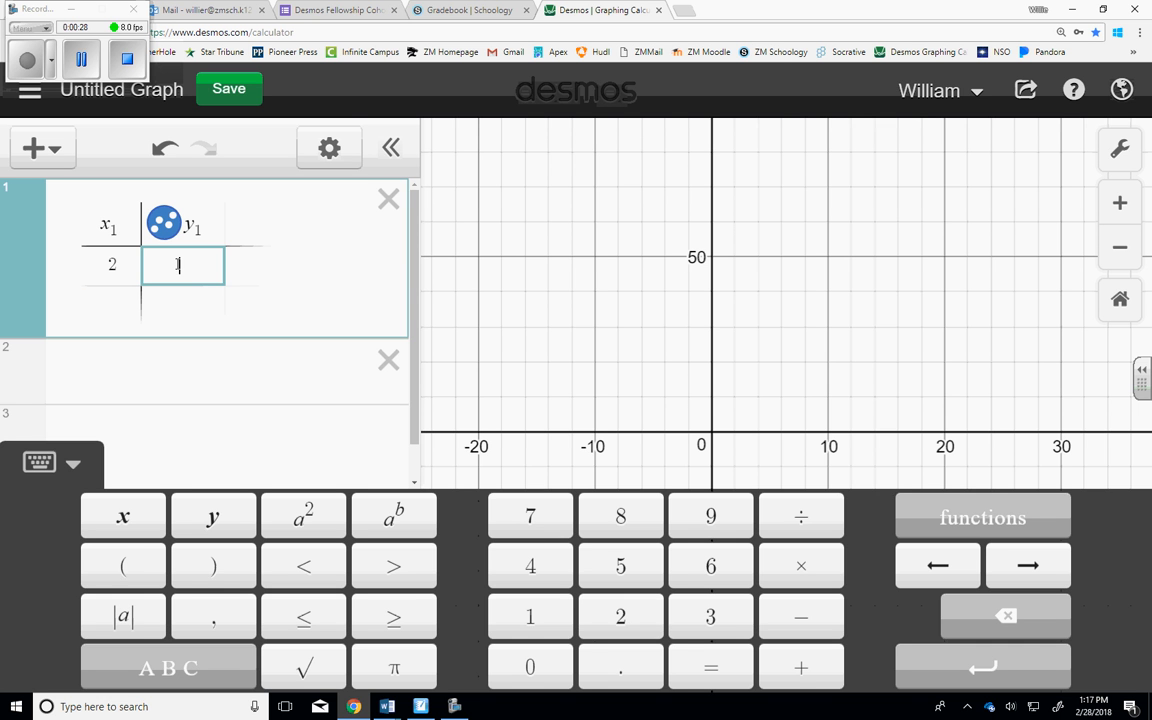
left_click(529, 517)
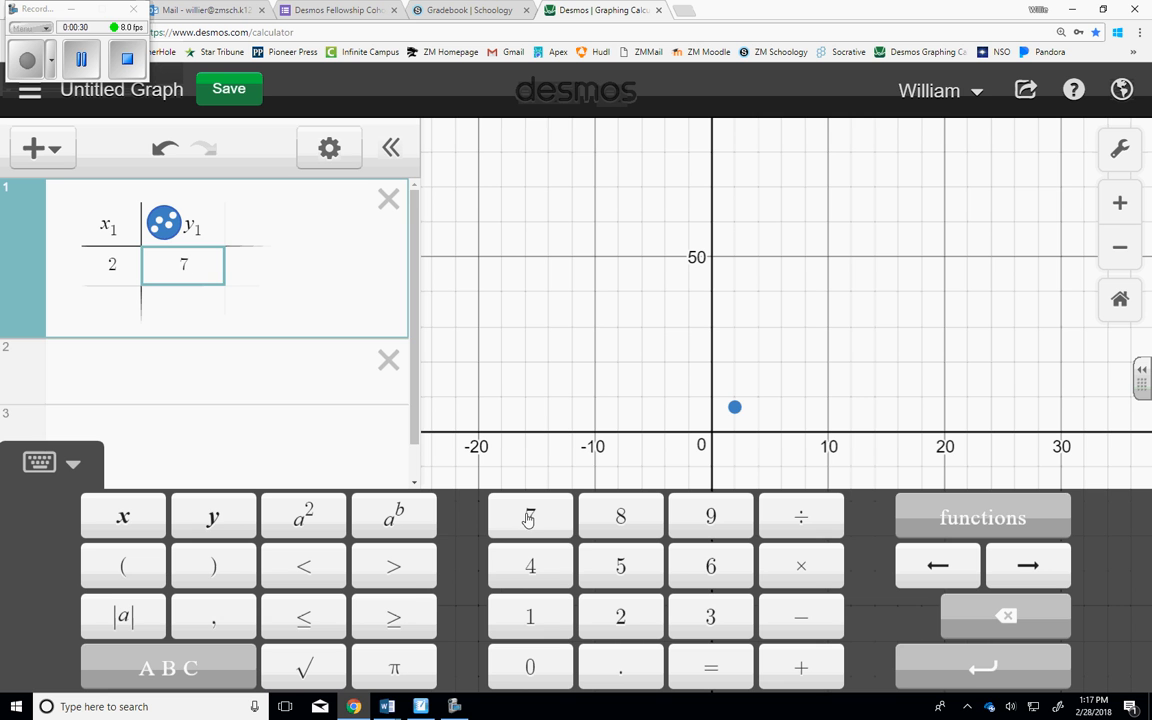
Add a second row to the table with 4 for x₁ and 30 for y₁.
key("Return")
left_click(529, 567)
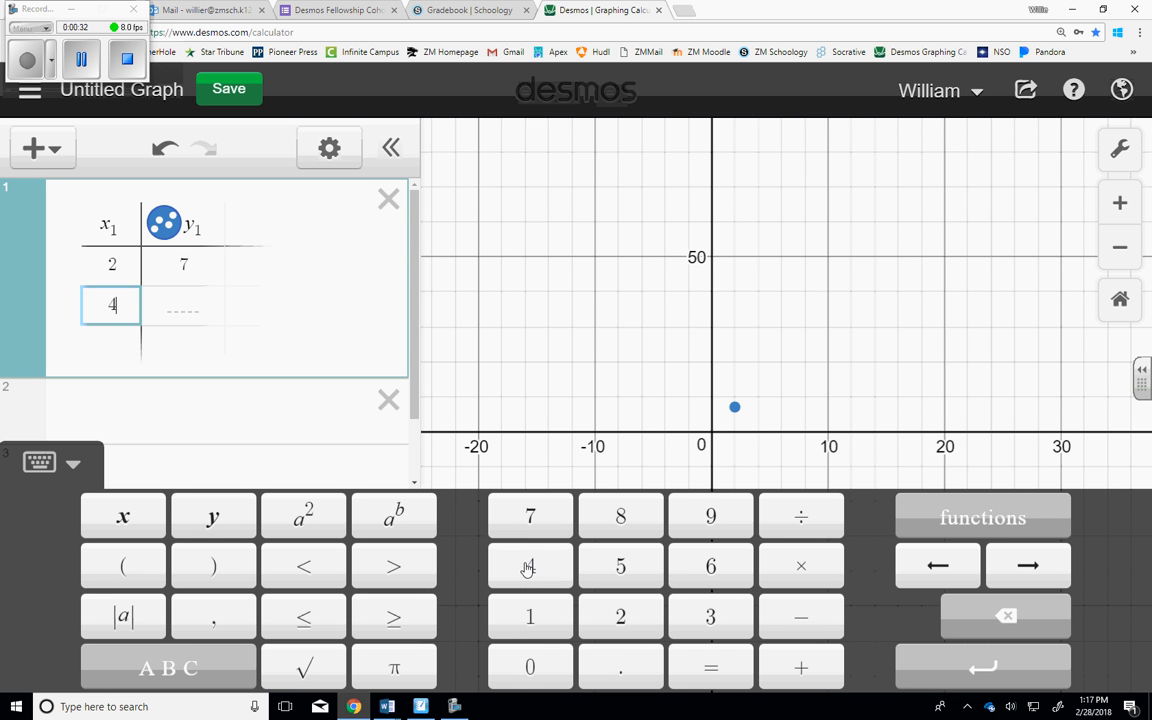
left_click(184, 307)
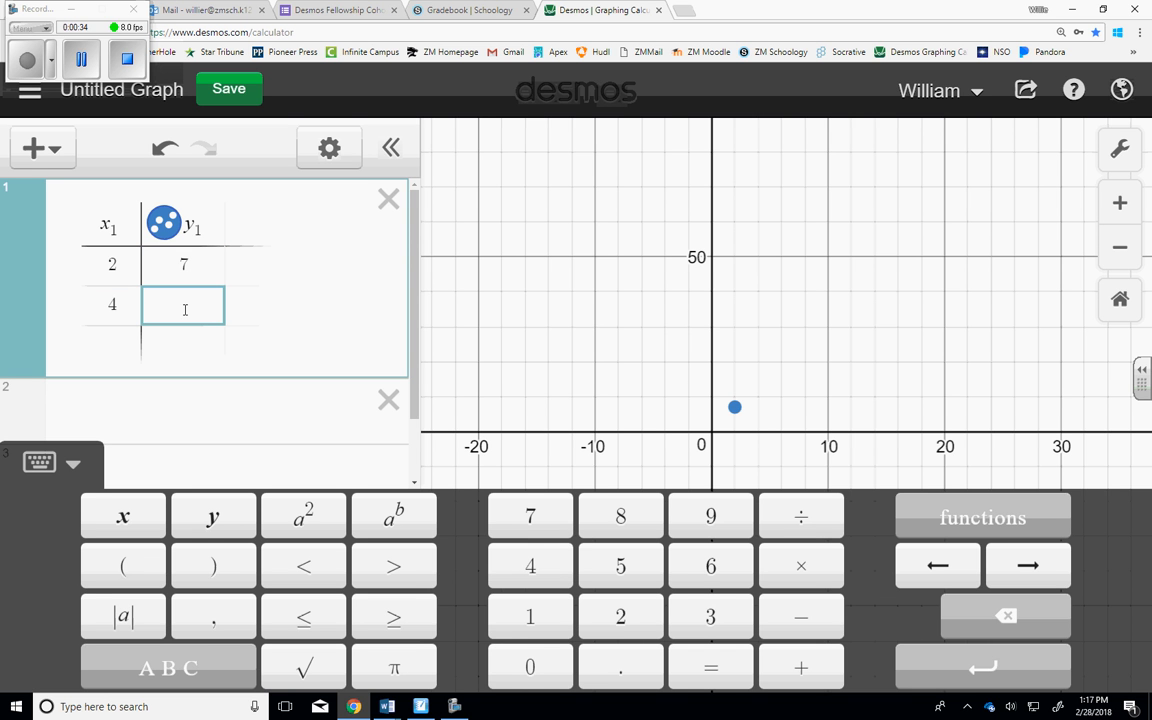
left_click(711, 621)
left_click(535, 667)
Zoom the graph in around the two plotted points and look over the graph settings for axes and grid.
left_click(1119, 205)
left_click(1120, 247)
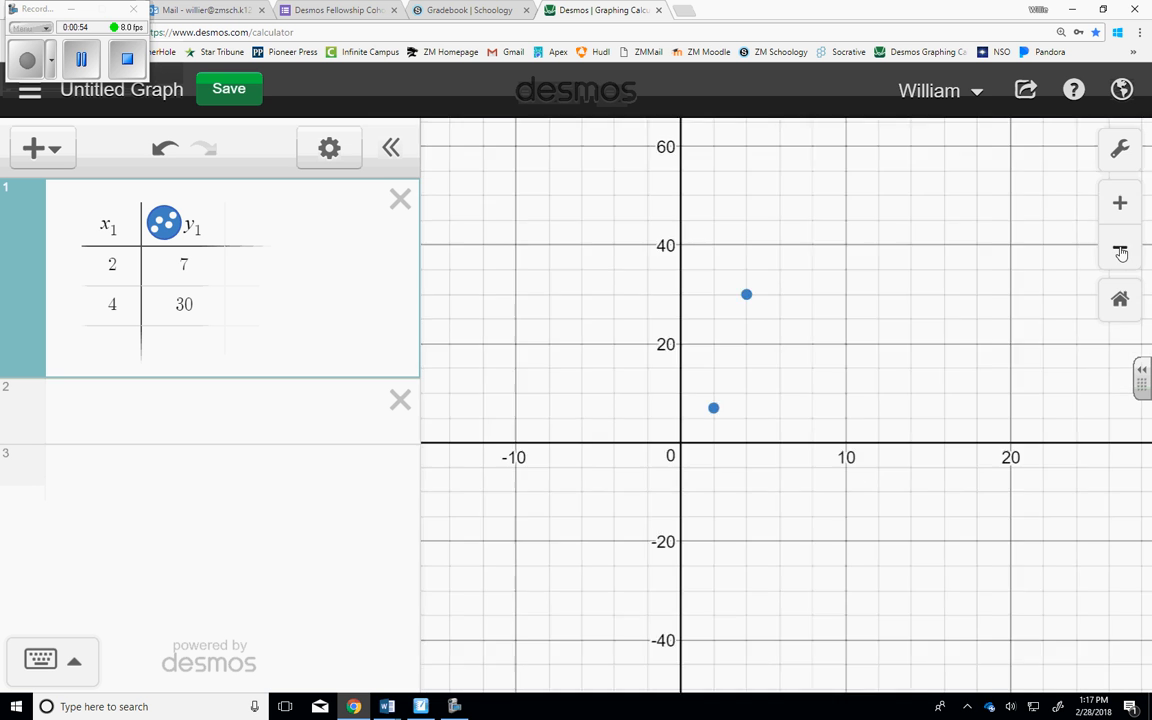
left_click(1120, 203)
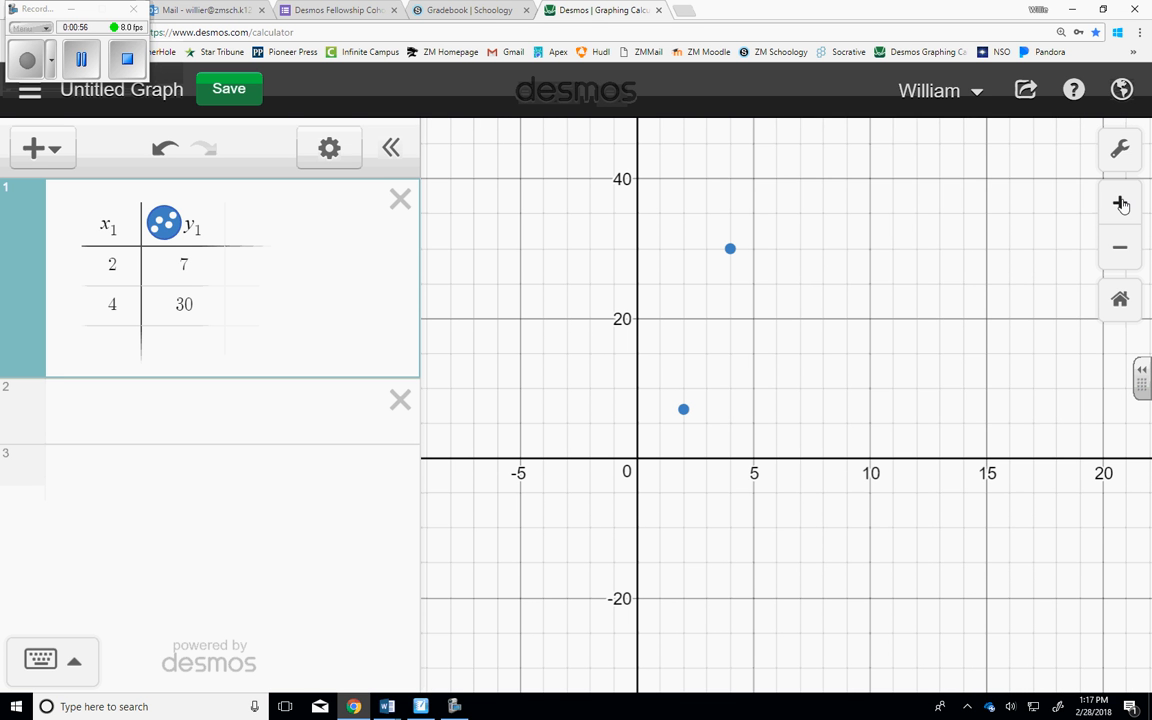
left_click(1120, 152)
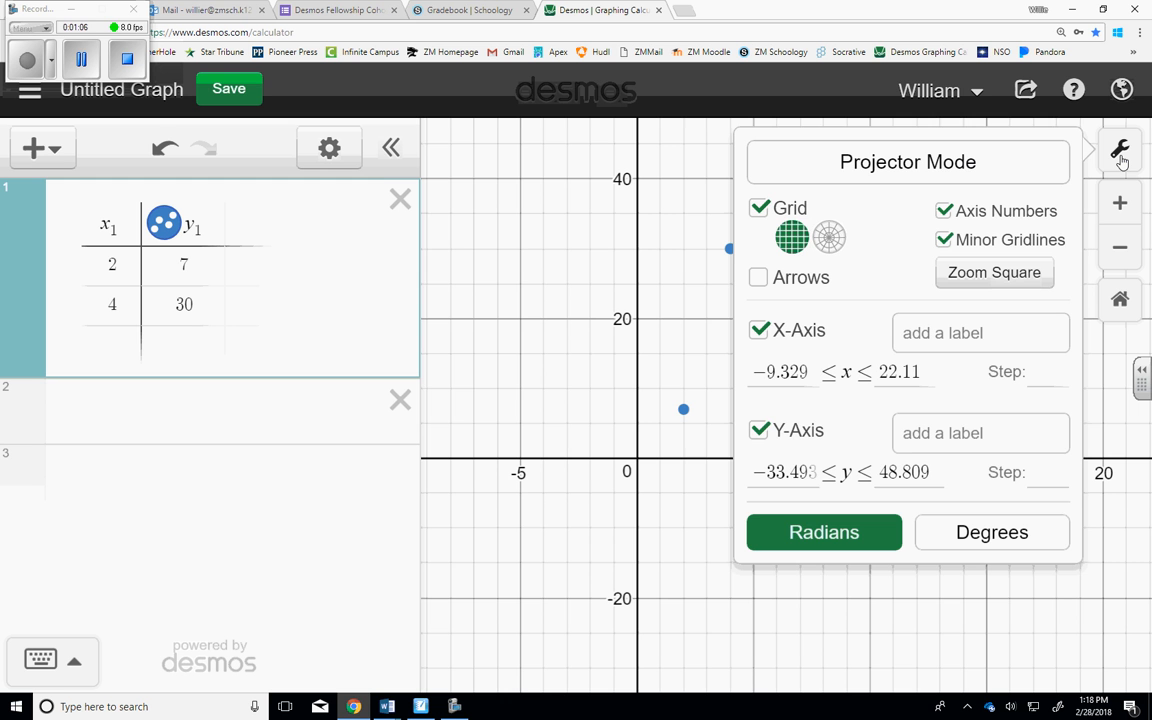
left_click(693, 213)
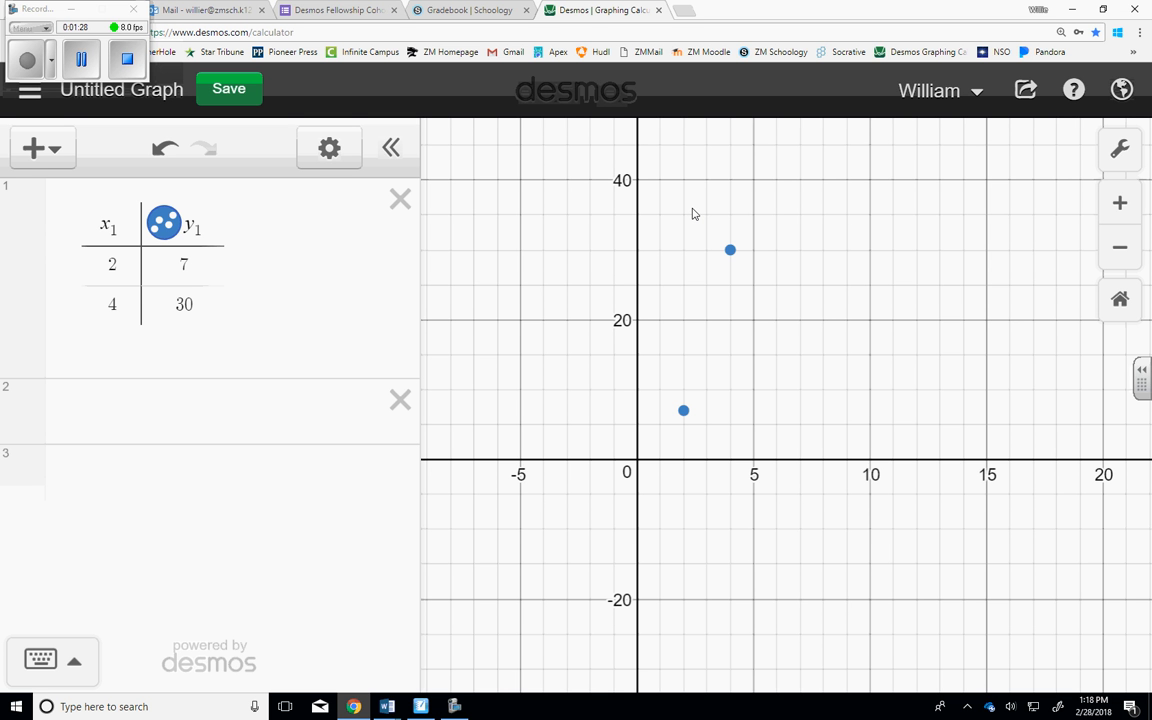
Enter the linear regression y₁ ~ mx₁ + b in the empty expression line below the table.
left_click(181, 416)
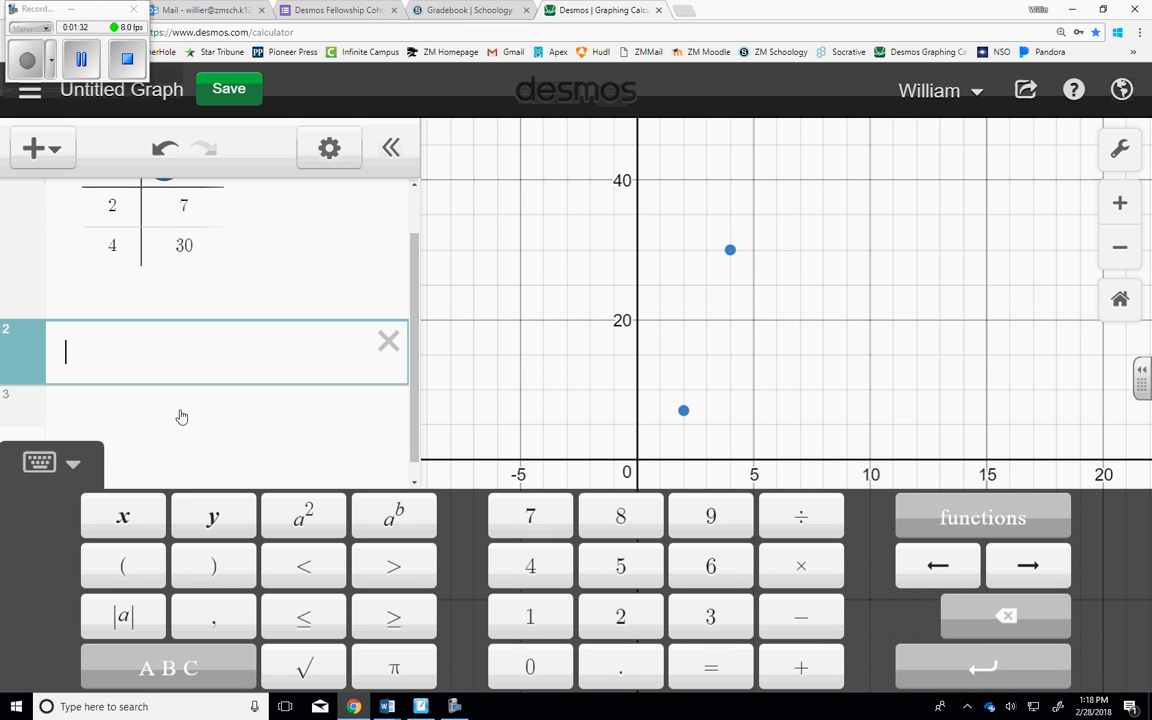
left_click(213, 518)
left_click(528, 618)
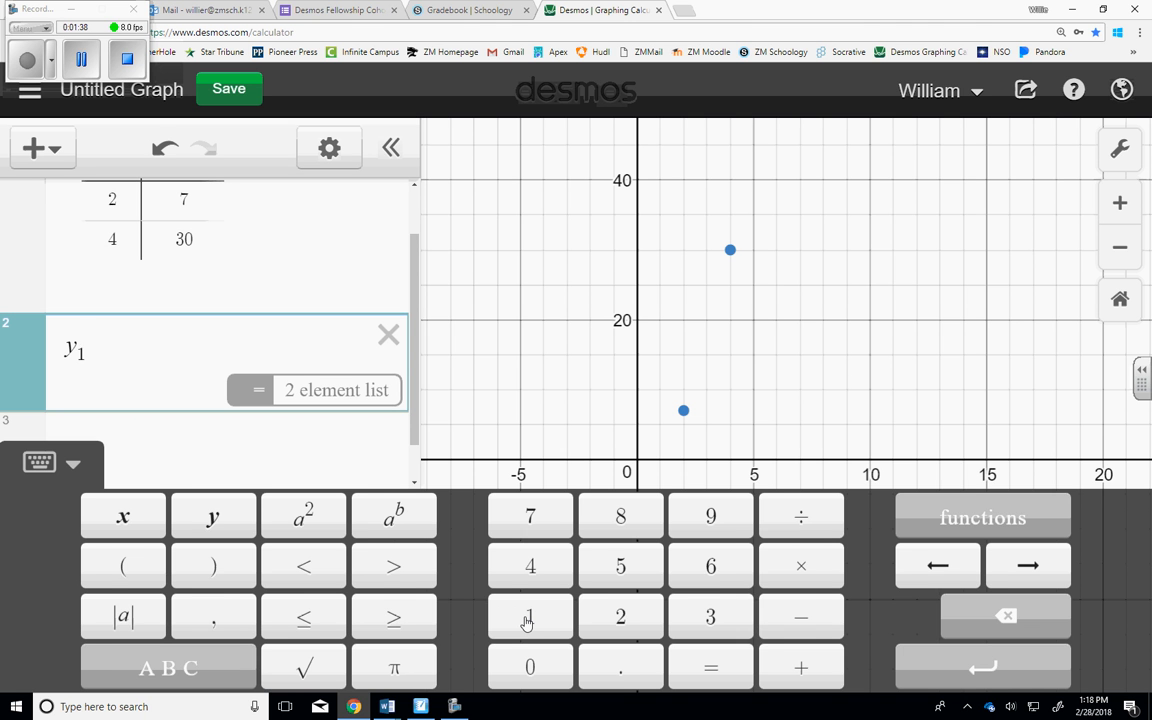
left_click(200, 666)
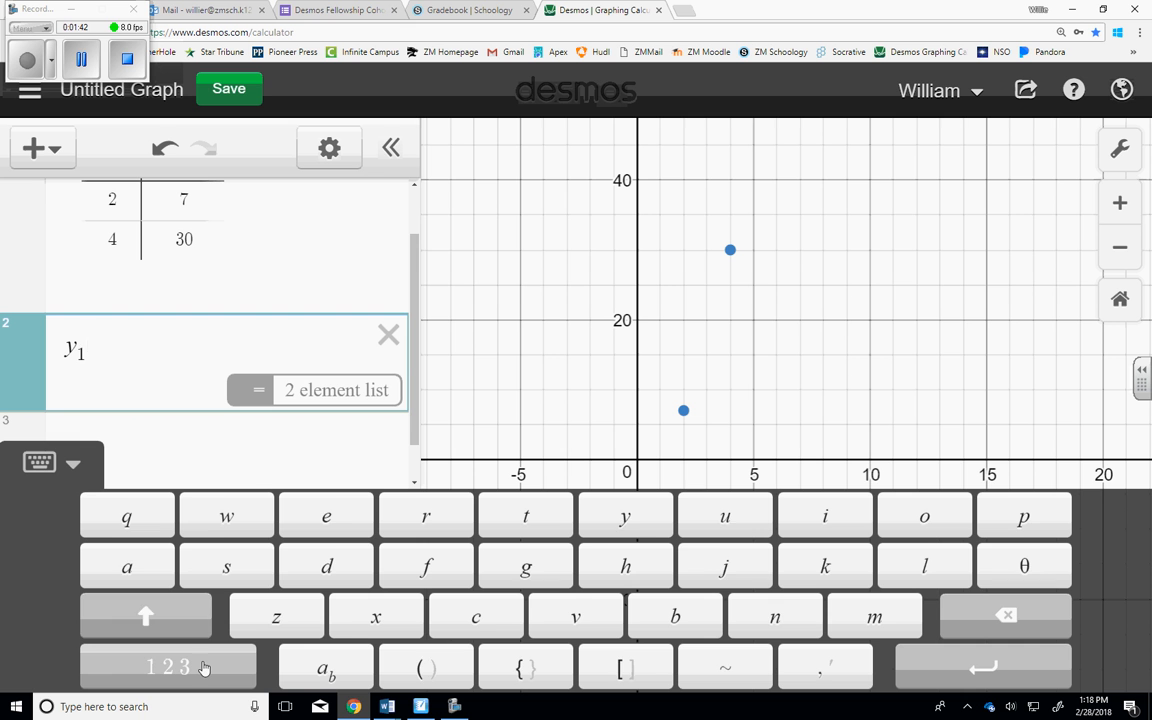
left_click(152, 620)
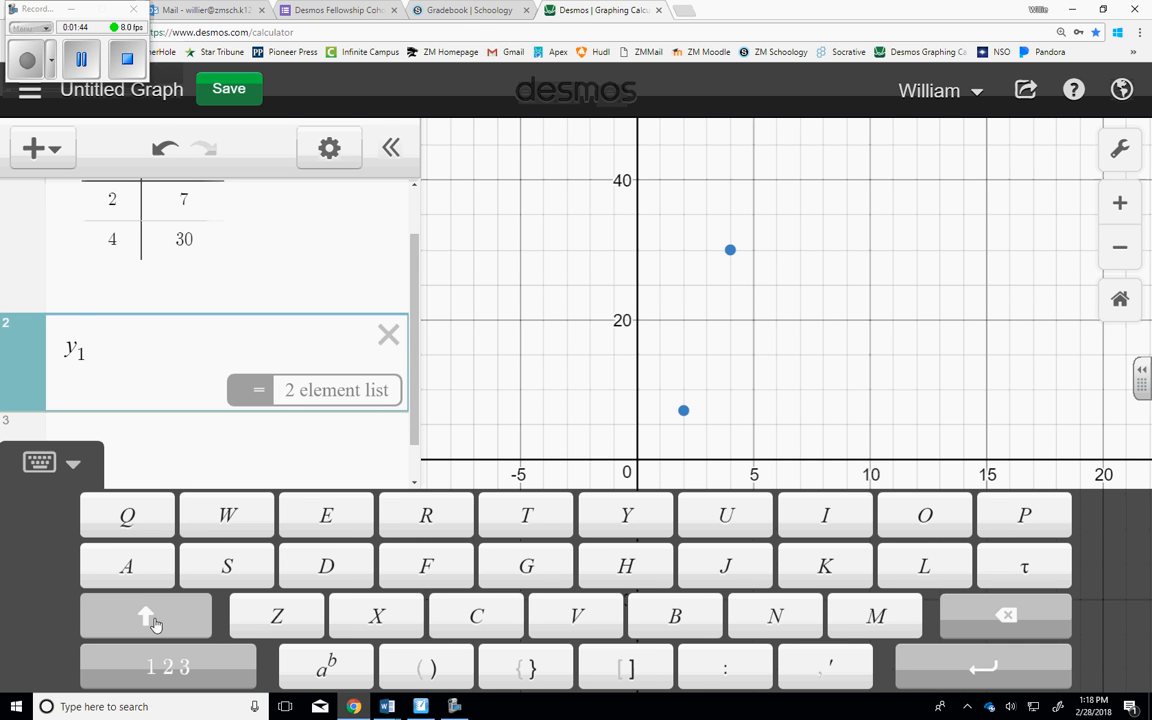
left_click(186, 676)
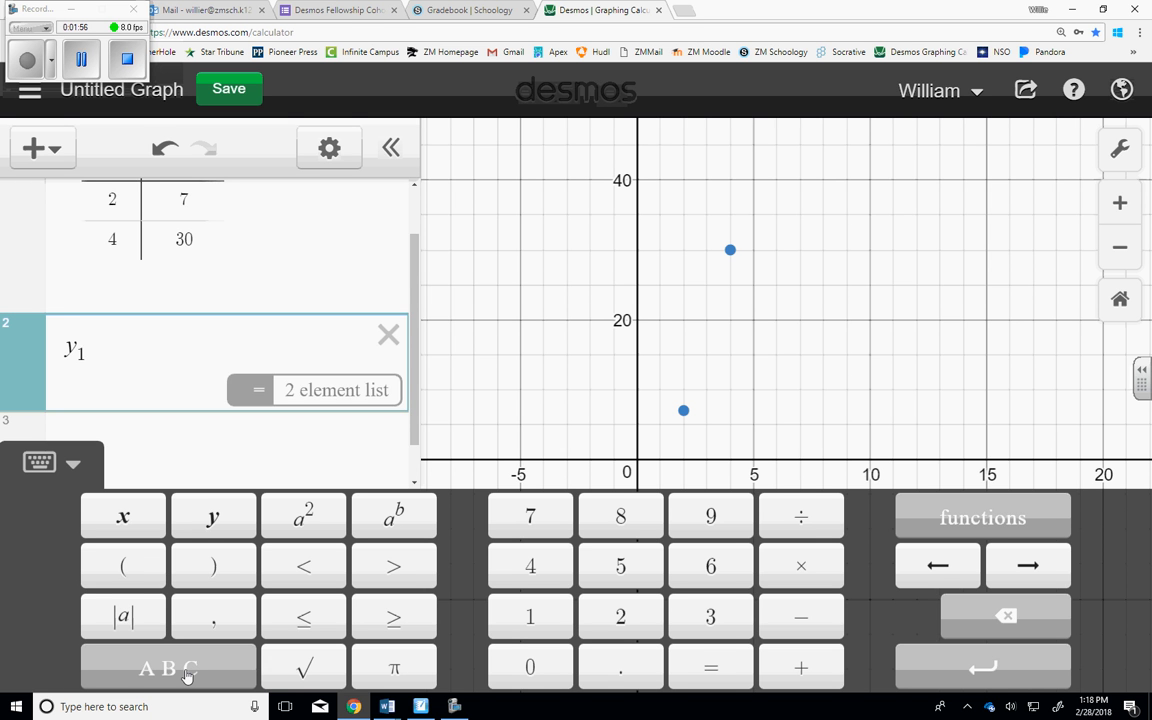
type("~")
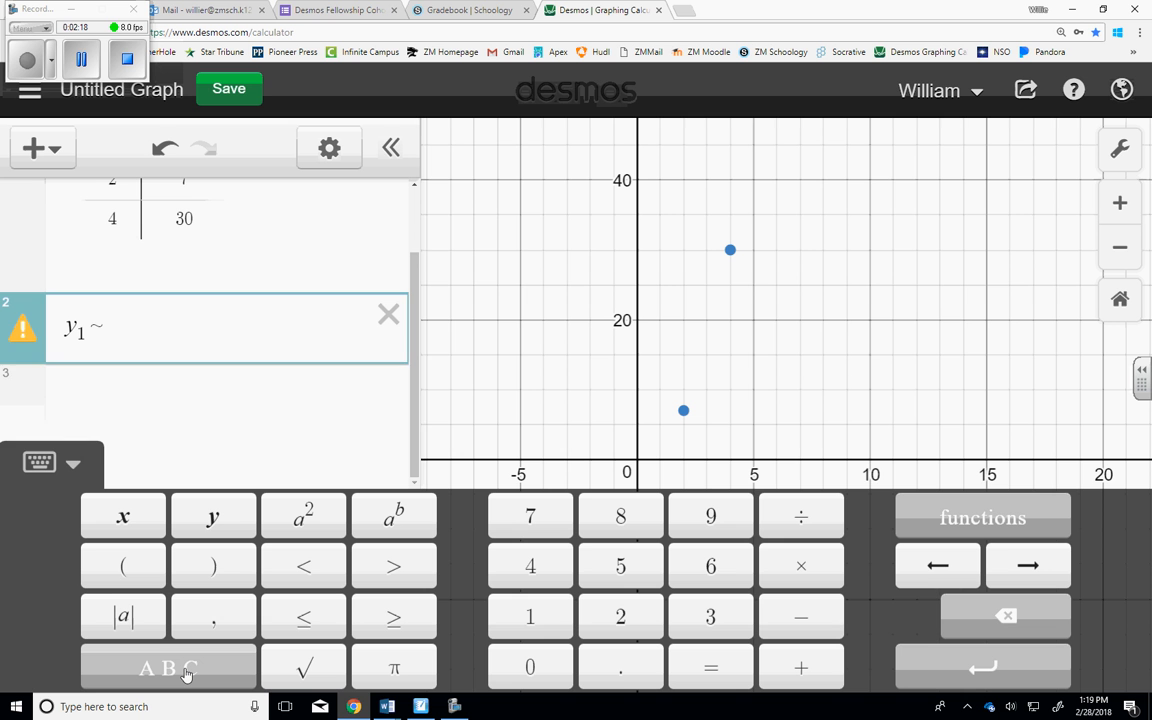
type("mx")
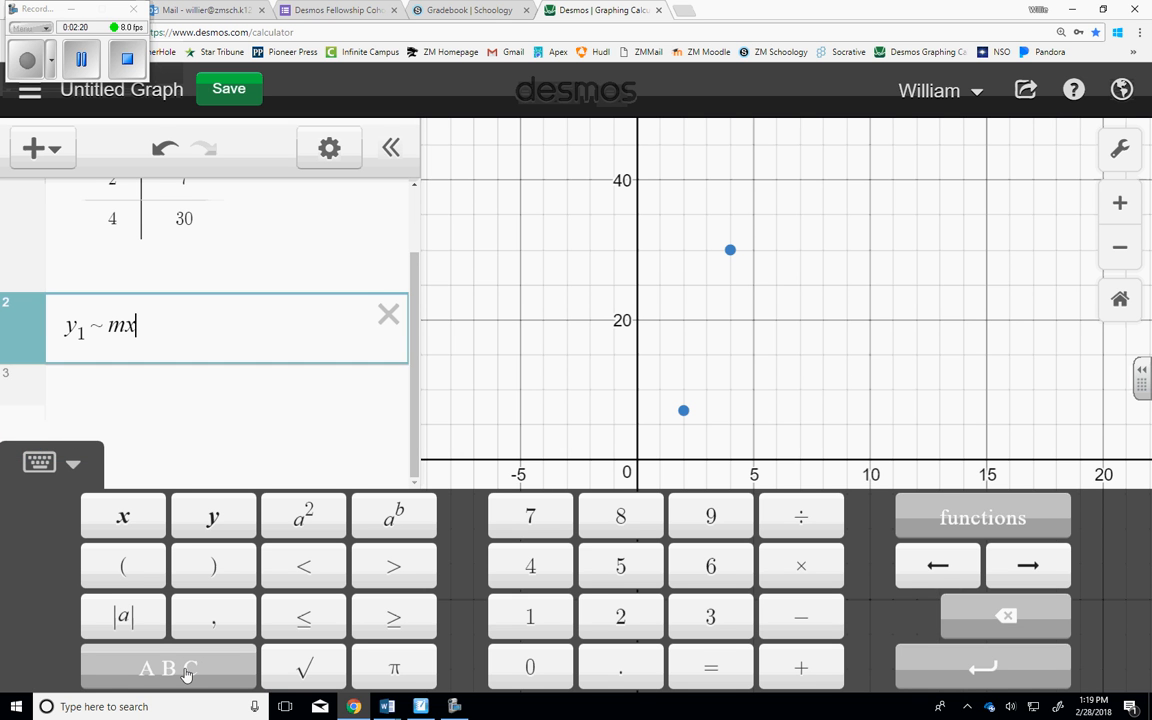
type("1 + b")
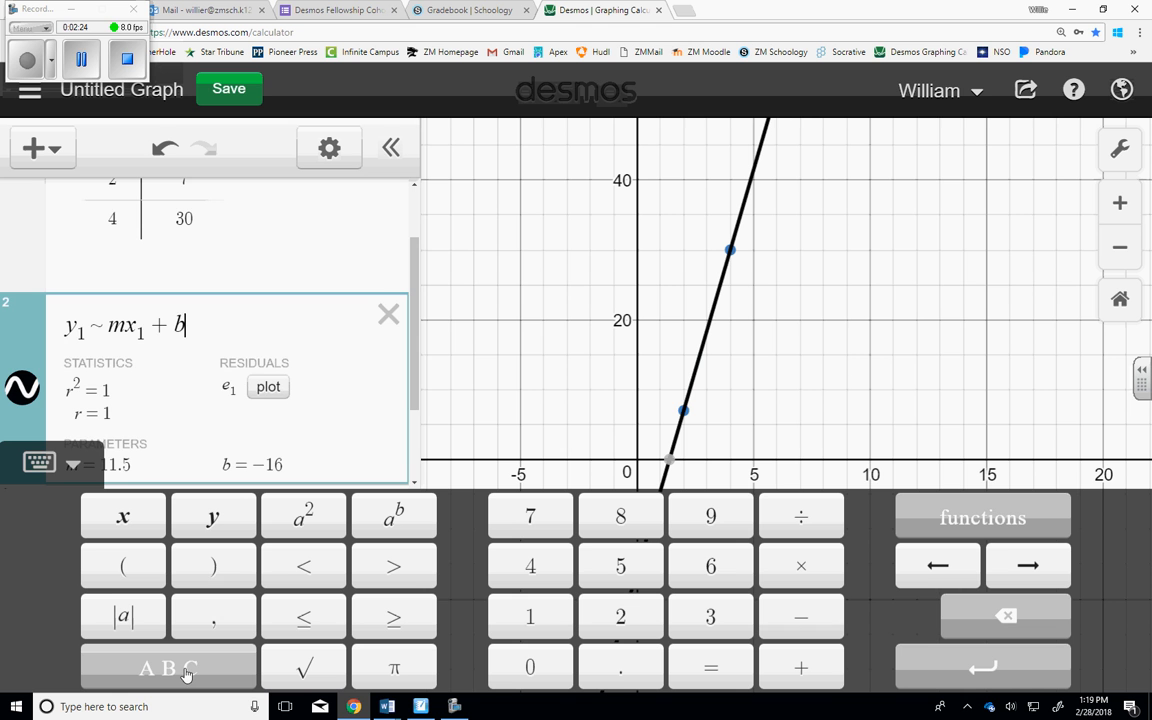
Review the regression statistics and parameters, and show the coordinates of the line's two intercepts and both data points.
scroll(391, 337, "up", 3)
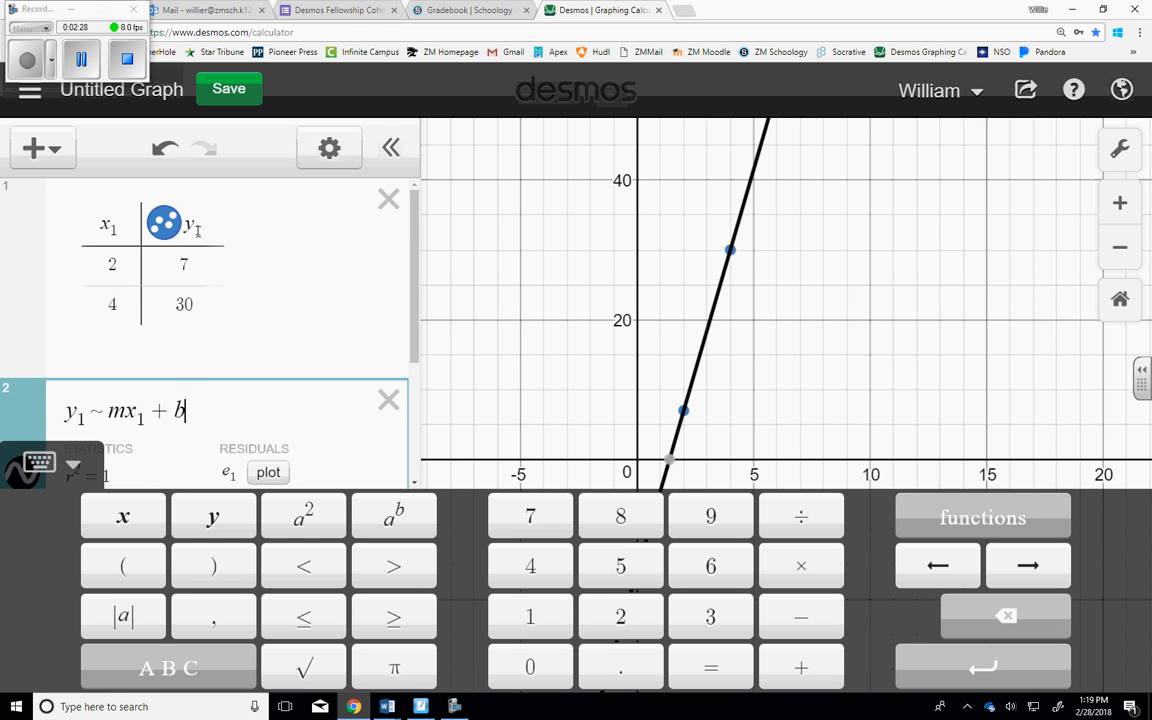
scroll(300, 295, "down", 3)
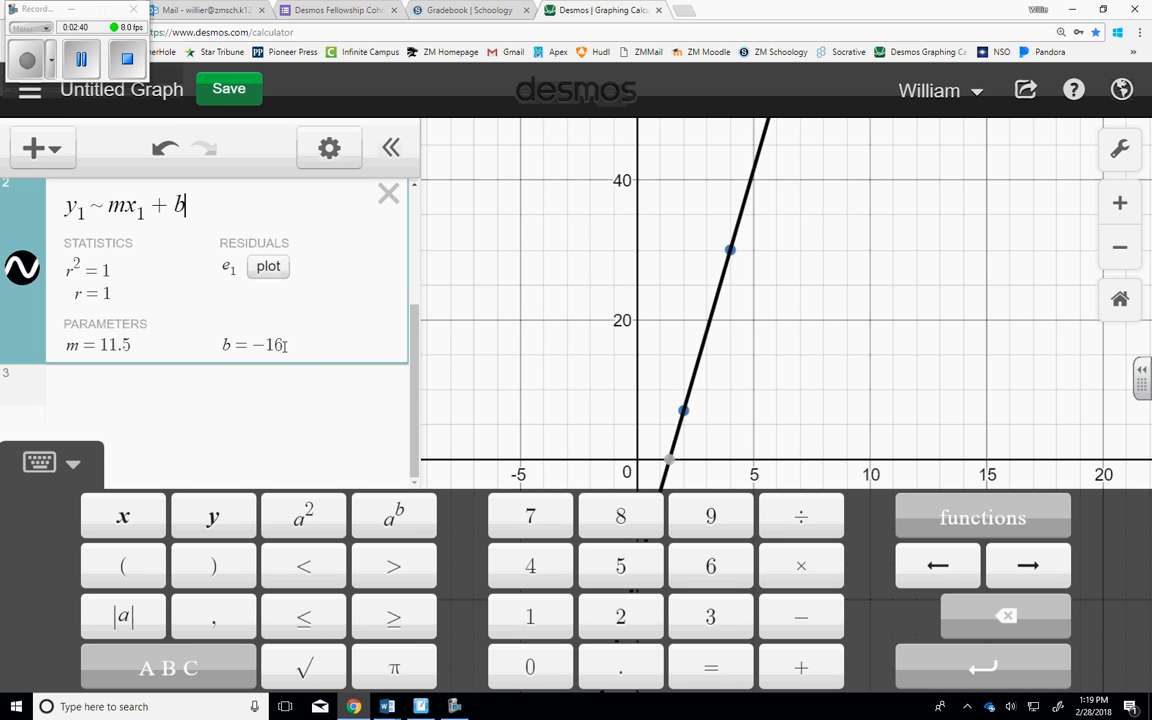
left_click(707, 336)
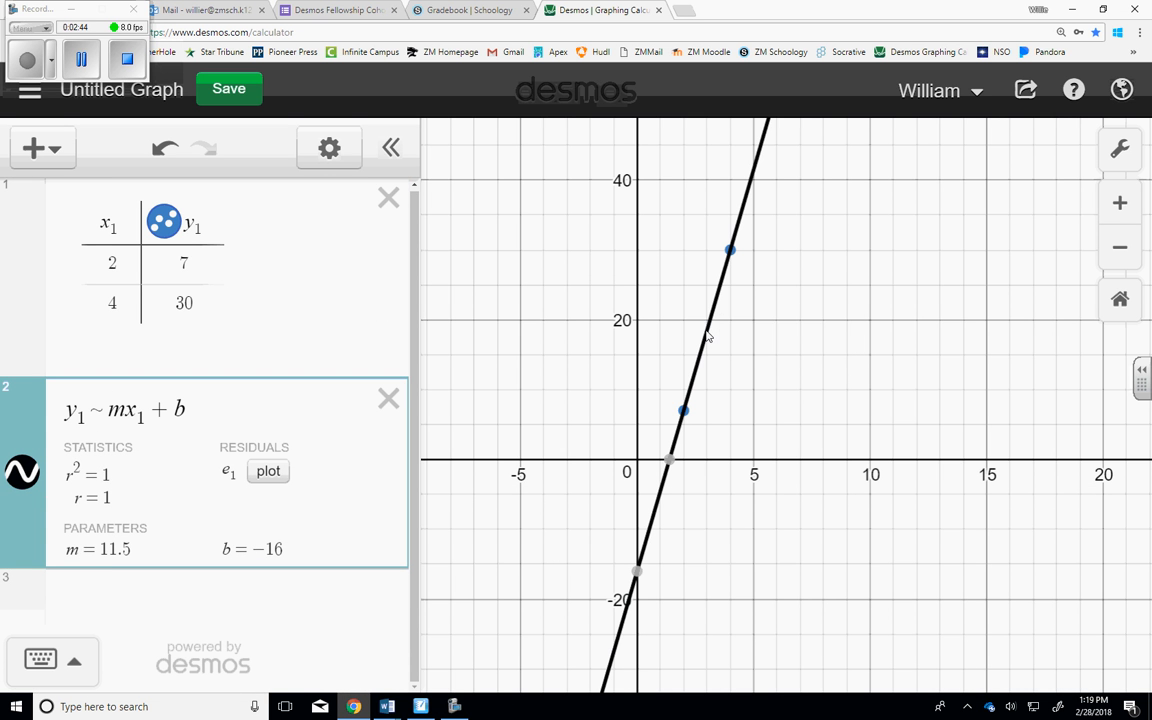
left_click(709, 332)
mouse_move(709, 332)
left_mouse_down()
mouse_move(649, 552)
mouse_move(753, 155)
mouse_move(692, 432)
mouse_move(698, 408)
left_mouse_up()
left_click(670, 462)
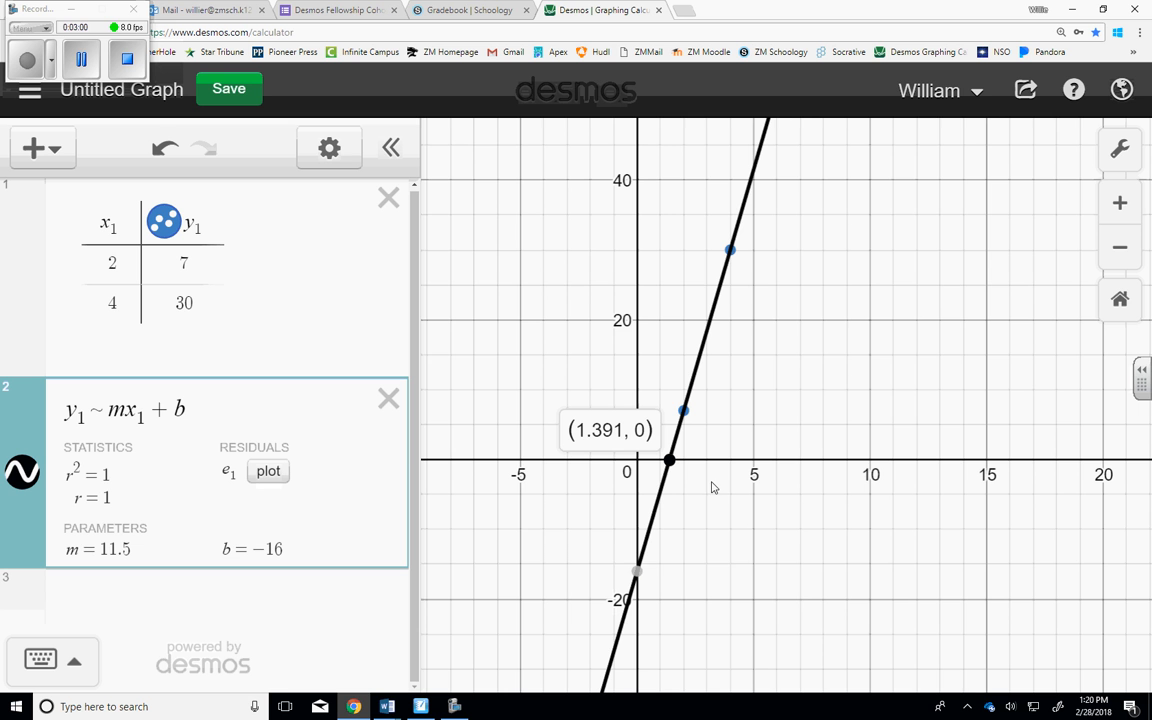
left_click(637, 573)
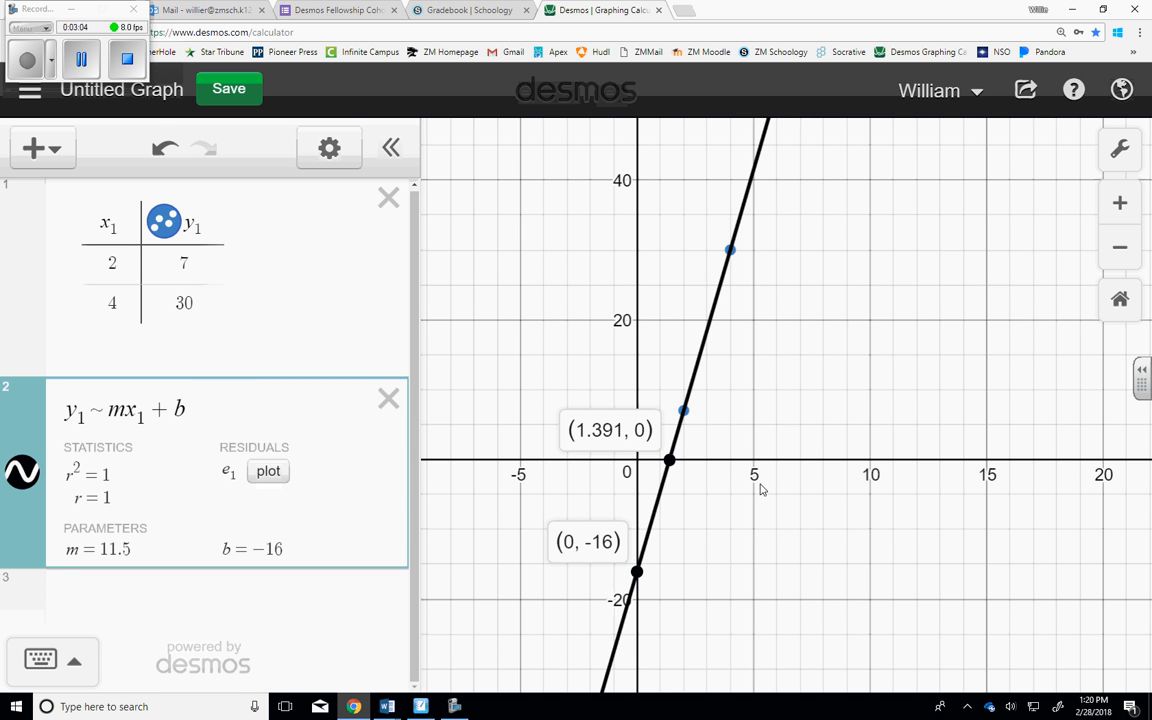
mouse_move(685, 418)
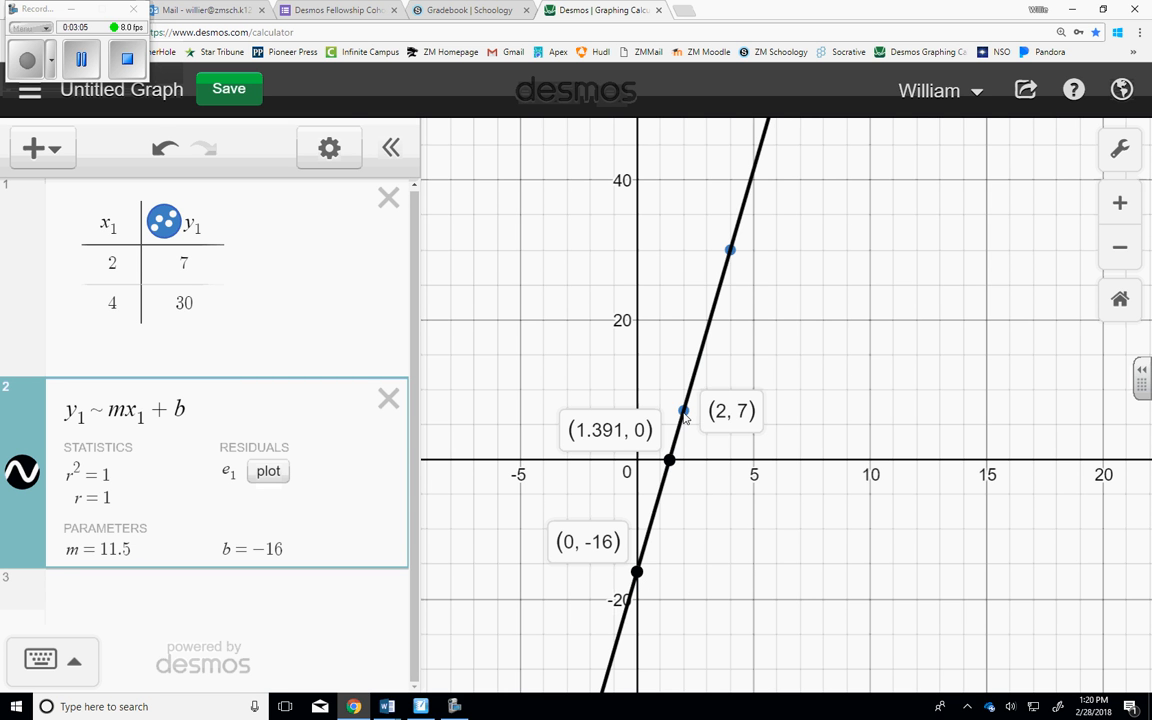
left_click(731, 252)
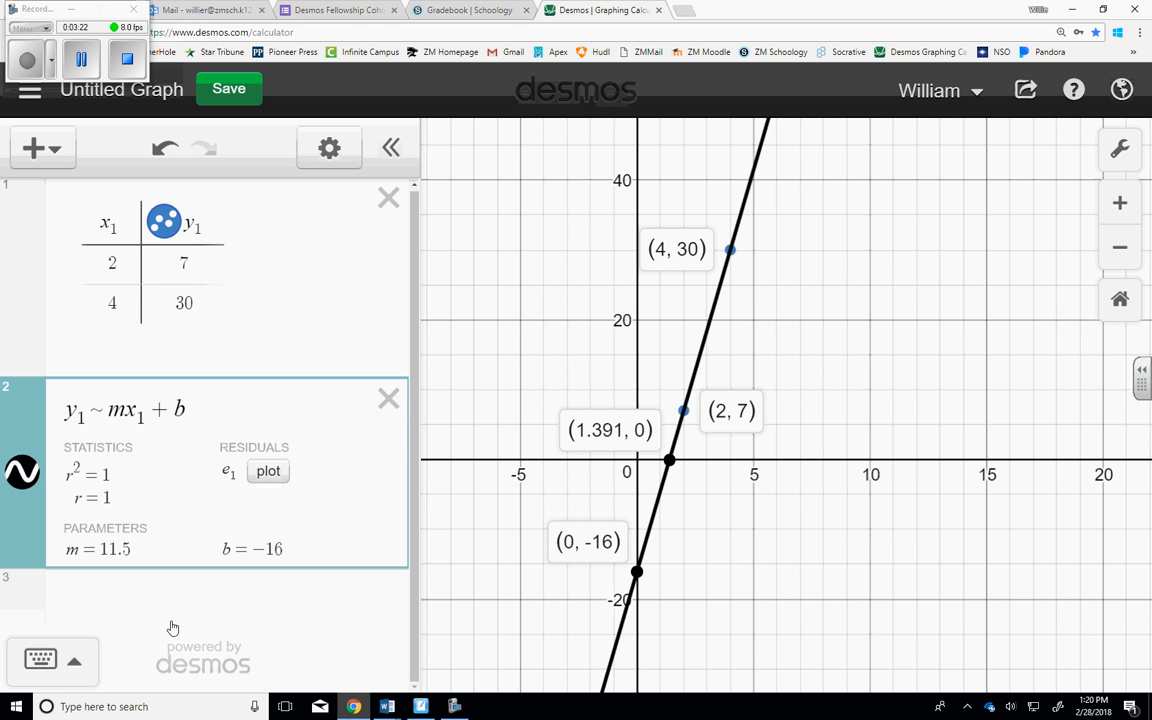
Enter the line's equation y = 11.5x − 16 in a new expression line below the regression.
left_click(153, 598)
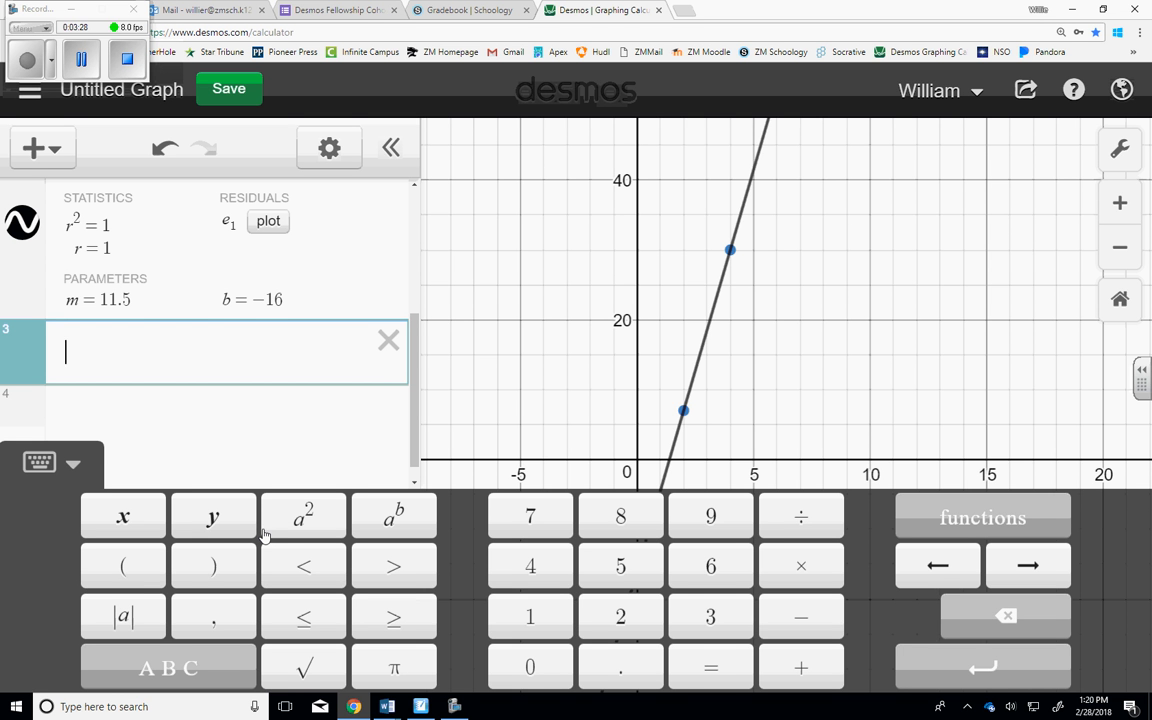
type("y=")
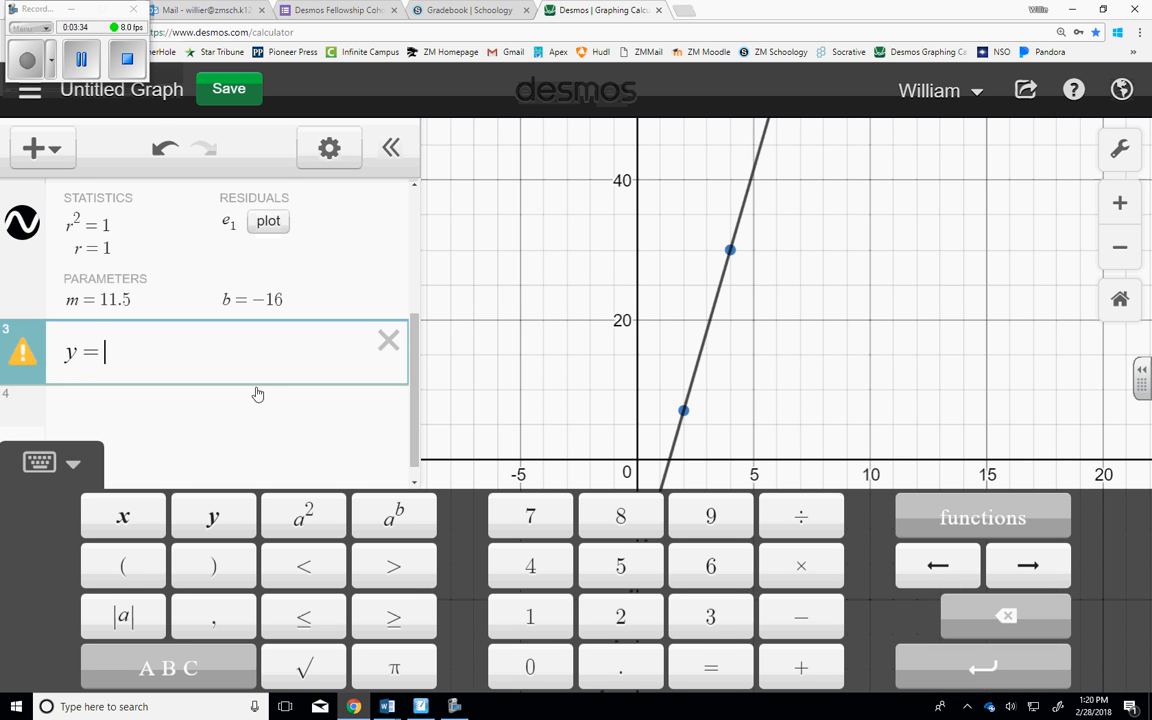
type("11.5")
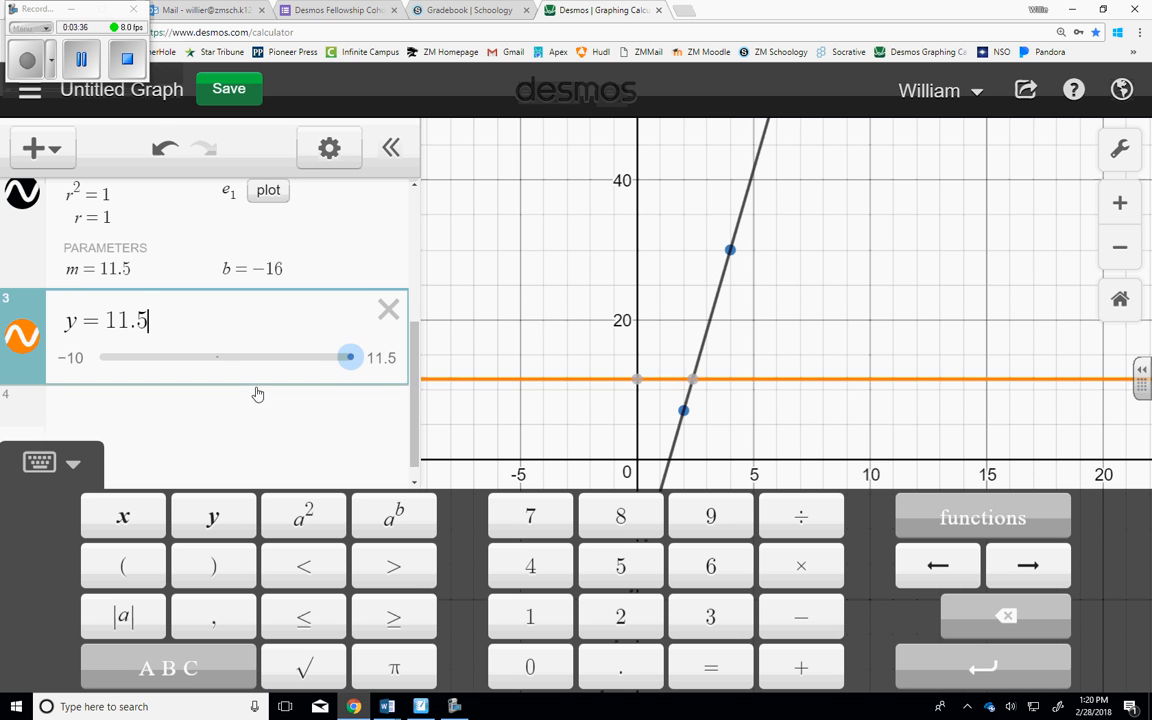
type("x")
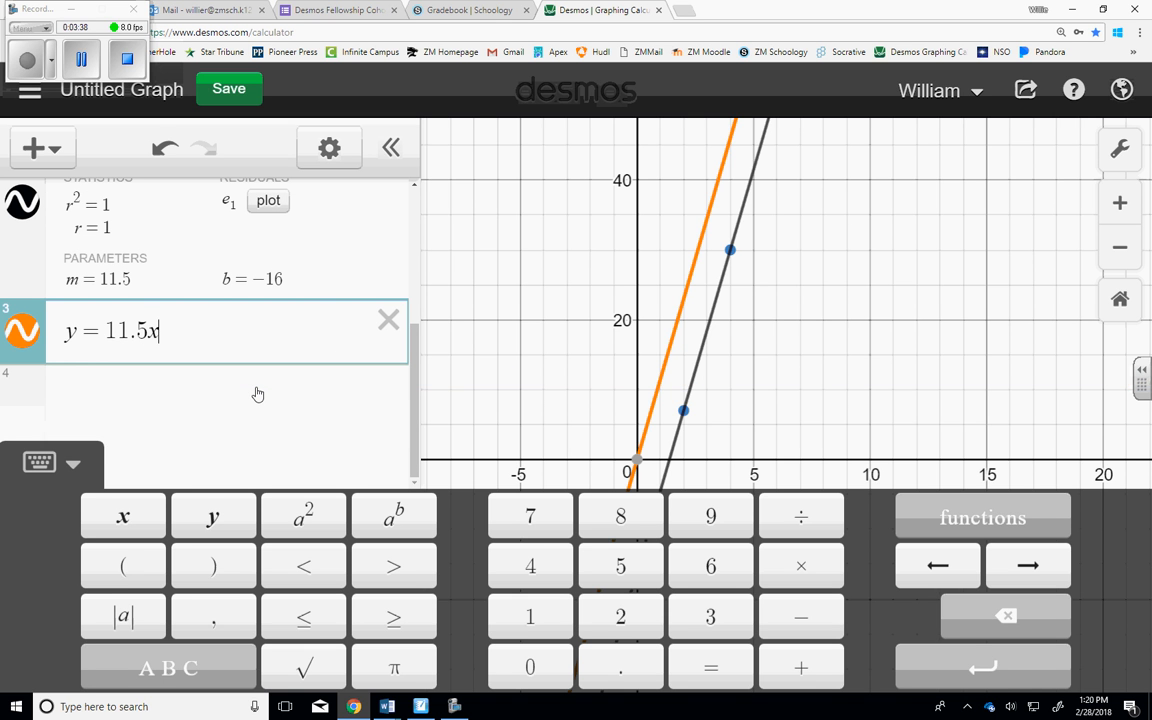
type("-16")
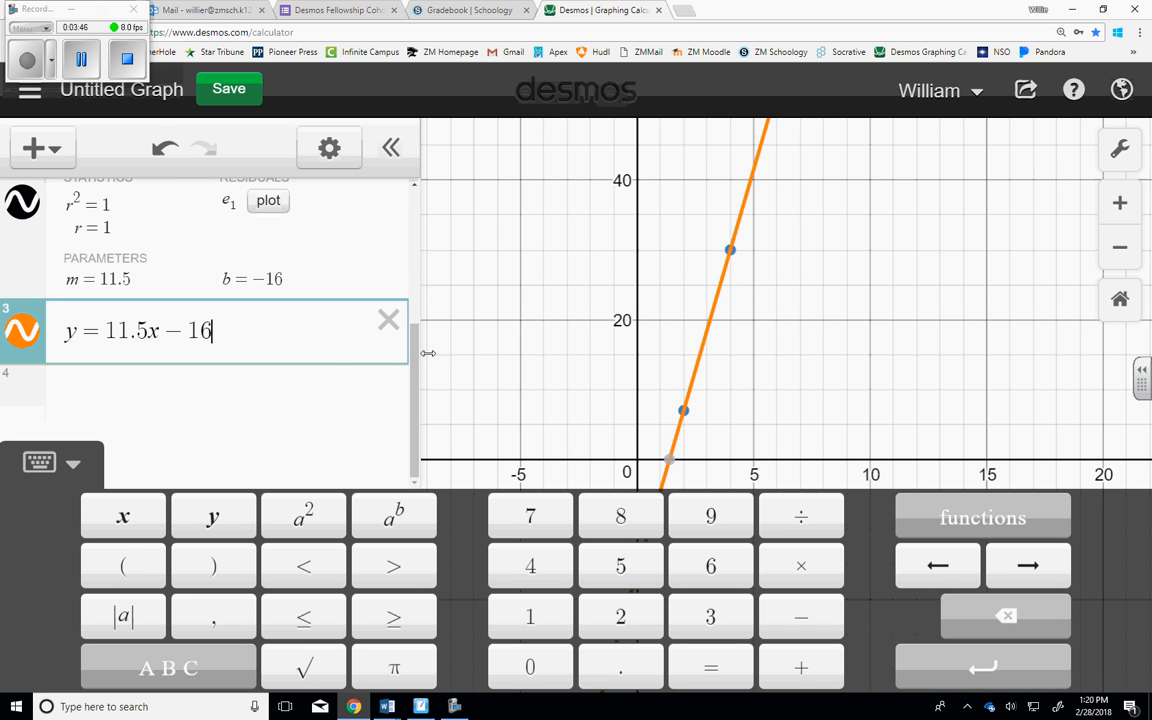
Convert the equation y = 11.5x − 16 into a table of values and set its first x value to 100.
scroll(418, 366, "up", 1)
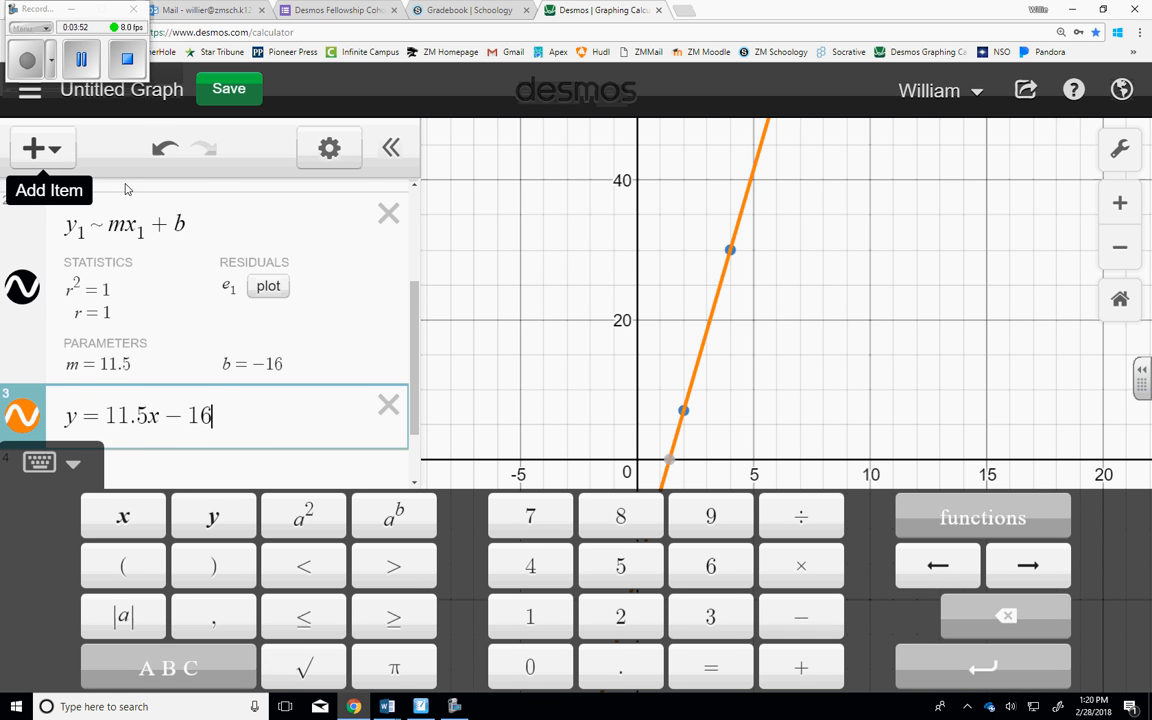
left_click(333, 160)
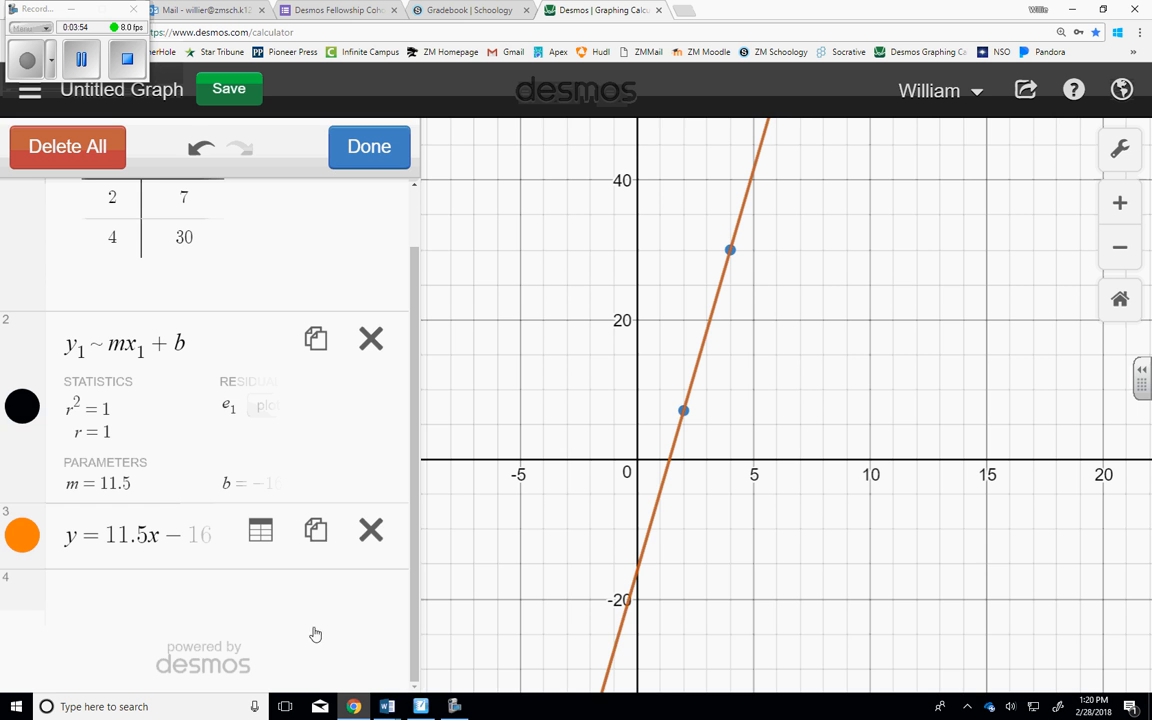
left_click(265, 533)
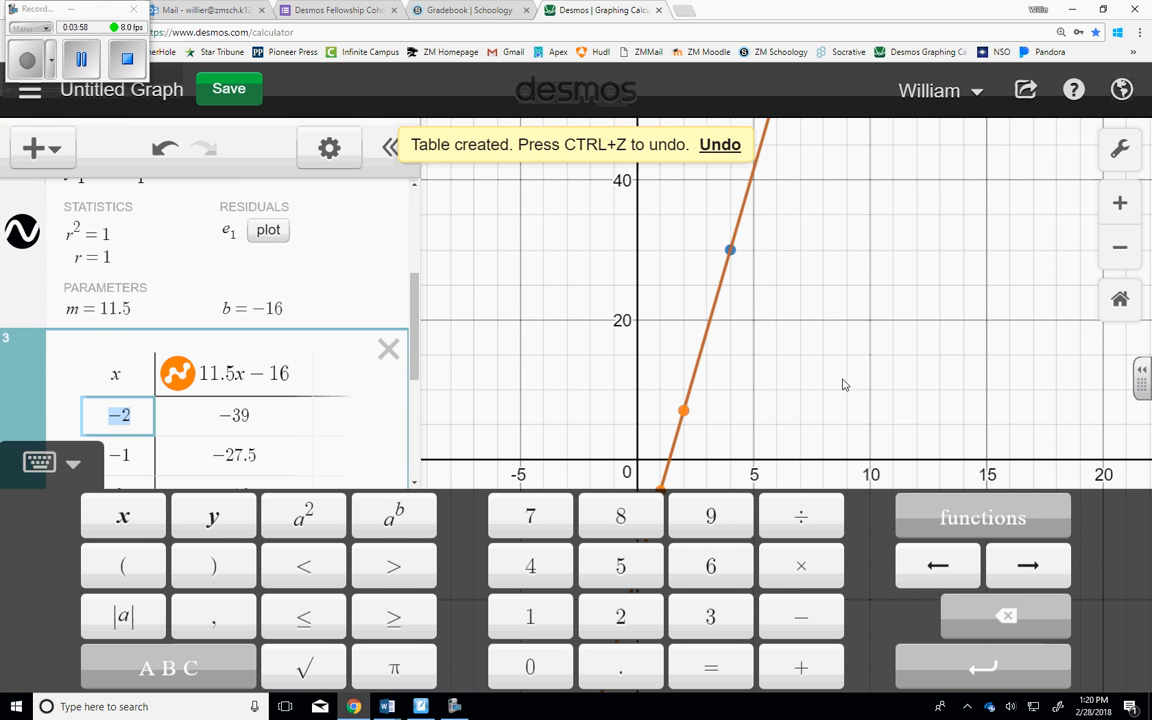
scroll(418, 358, "down", 3)
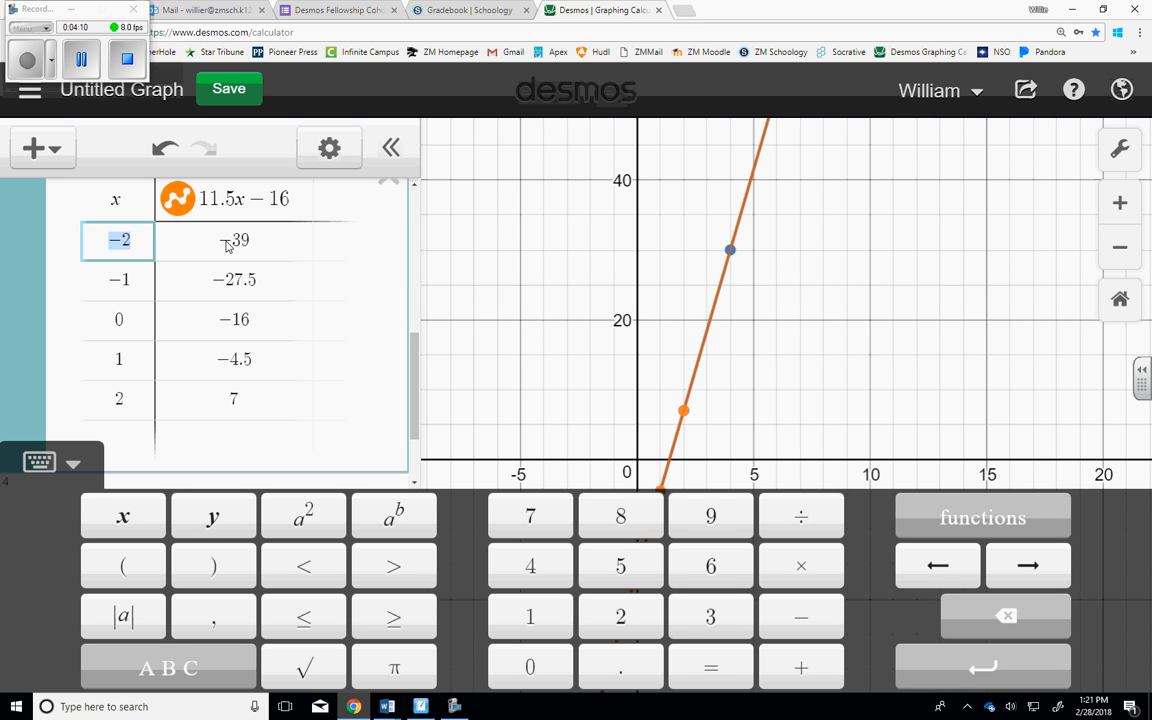
type("100")
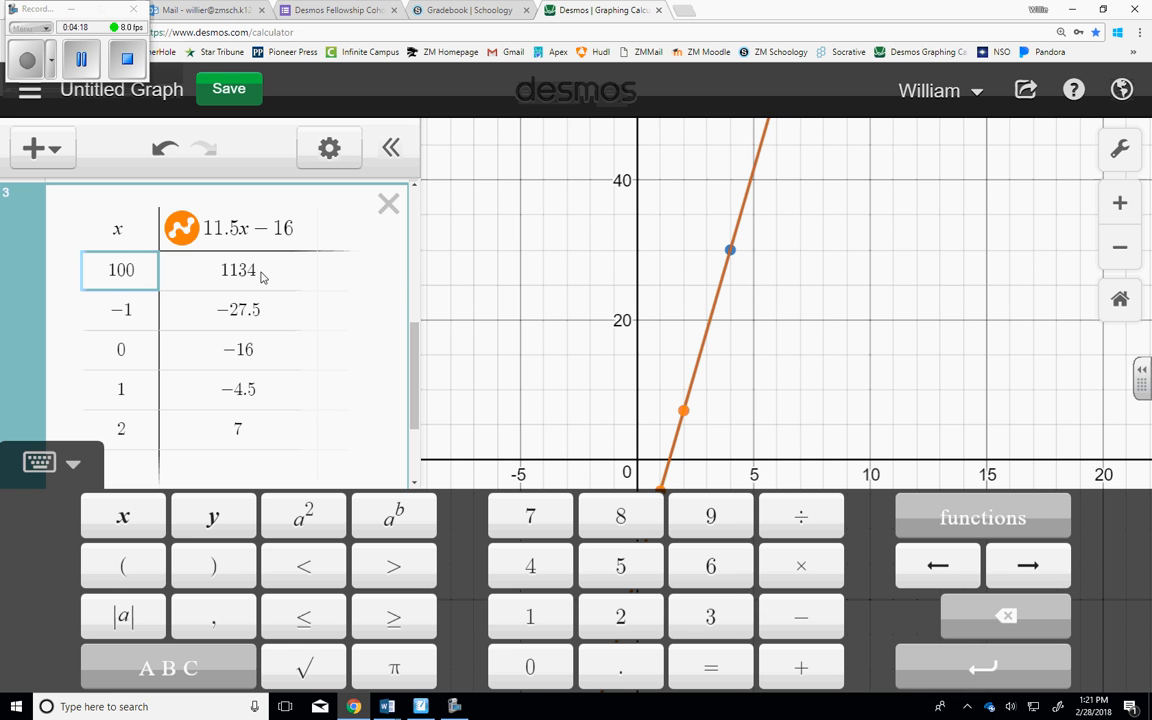
Fit the graph view to the table point at x = 100 and show that point's coordinates on the line.
left_click(1123, 254)
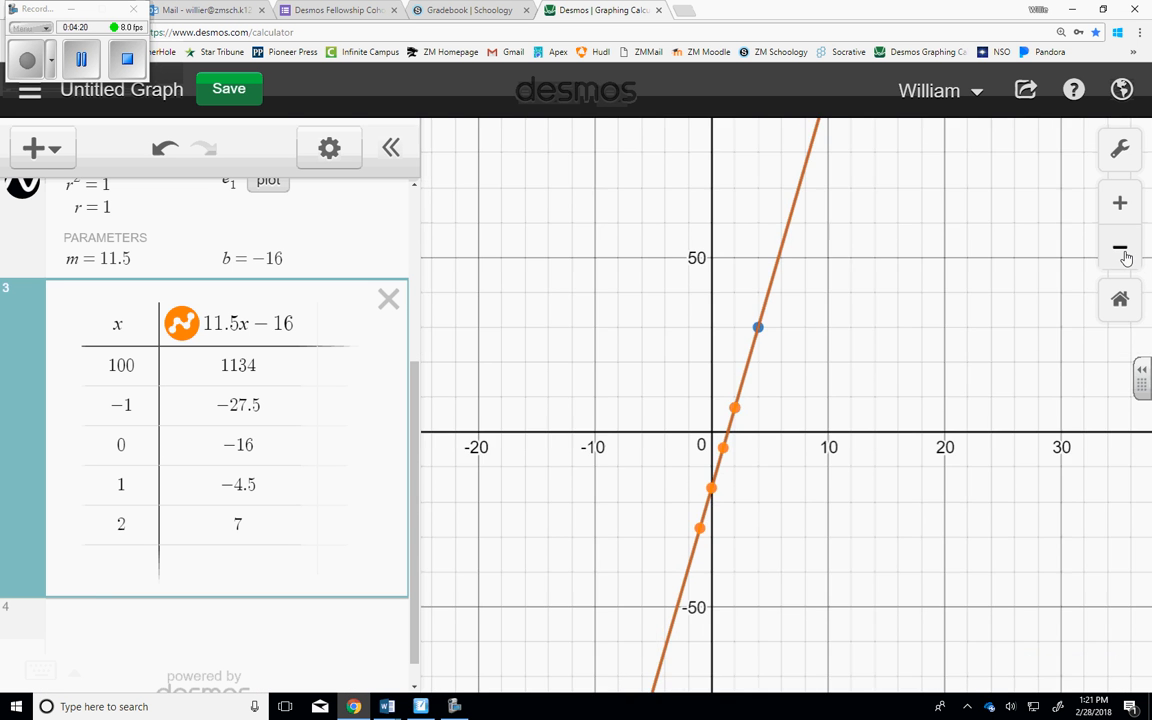
left_click(1126, 258)
left_click(1126, 258)
left_click(1126, 258)
left_click(1126, 258)
left_click(1126, 258)
left_click(1126, 258)
left_click(1126, 258)
left_click(1126, 258)
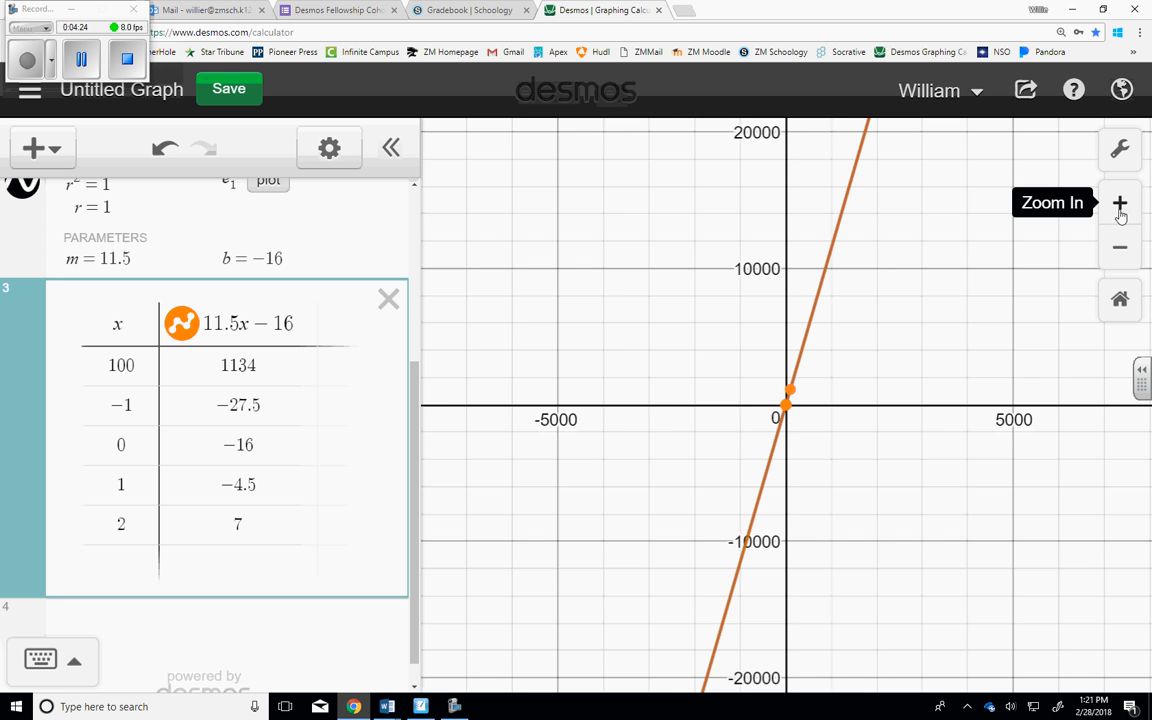
left_click(1120, 205)
left_click(1120, 205)
left_click(1120, 205)
left_click(1120, 205)
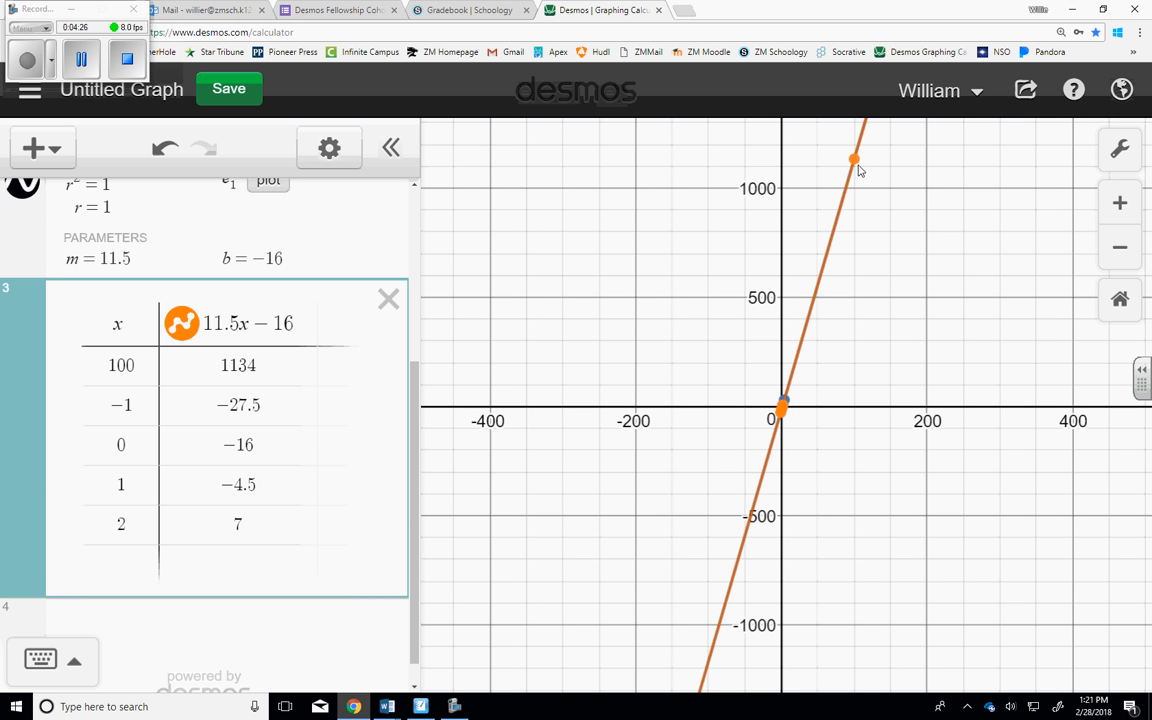
mouse_move(857, 167)
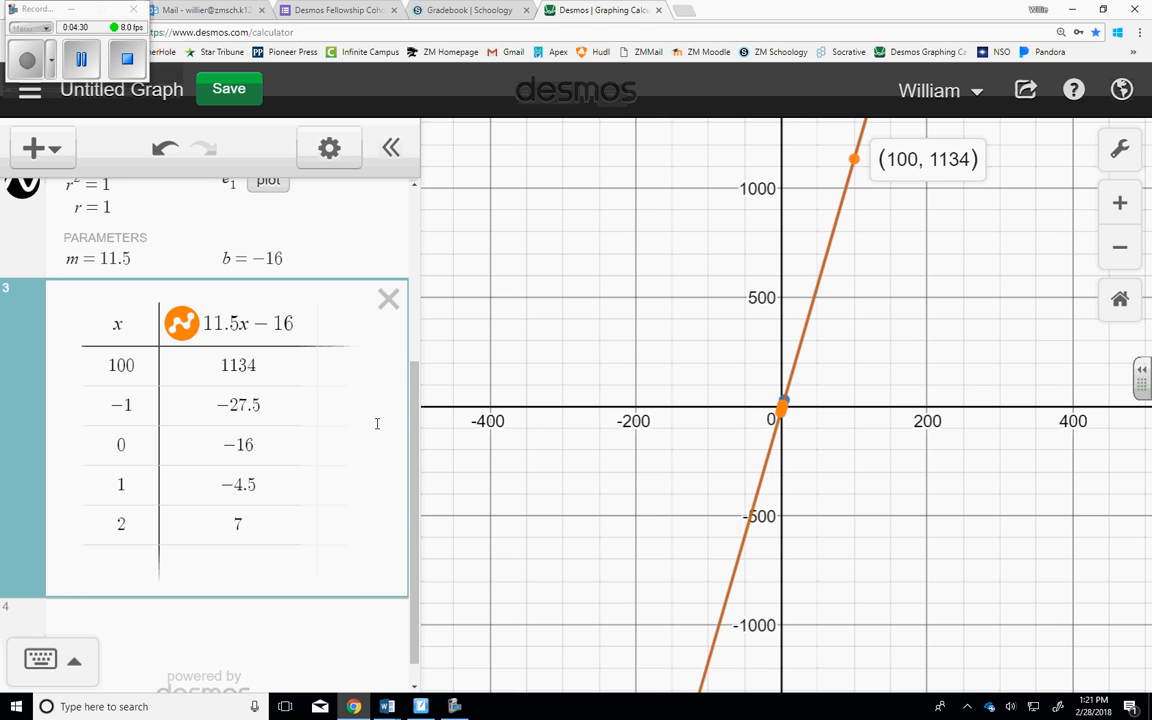
Open the second x value in the 11.5x − 16 table and review the original data table and regression above it.
left_click(244, 407)
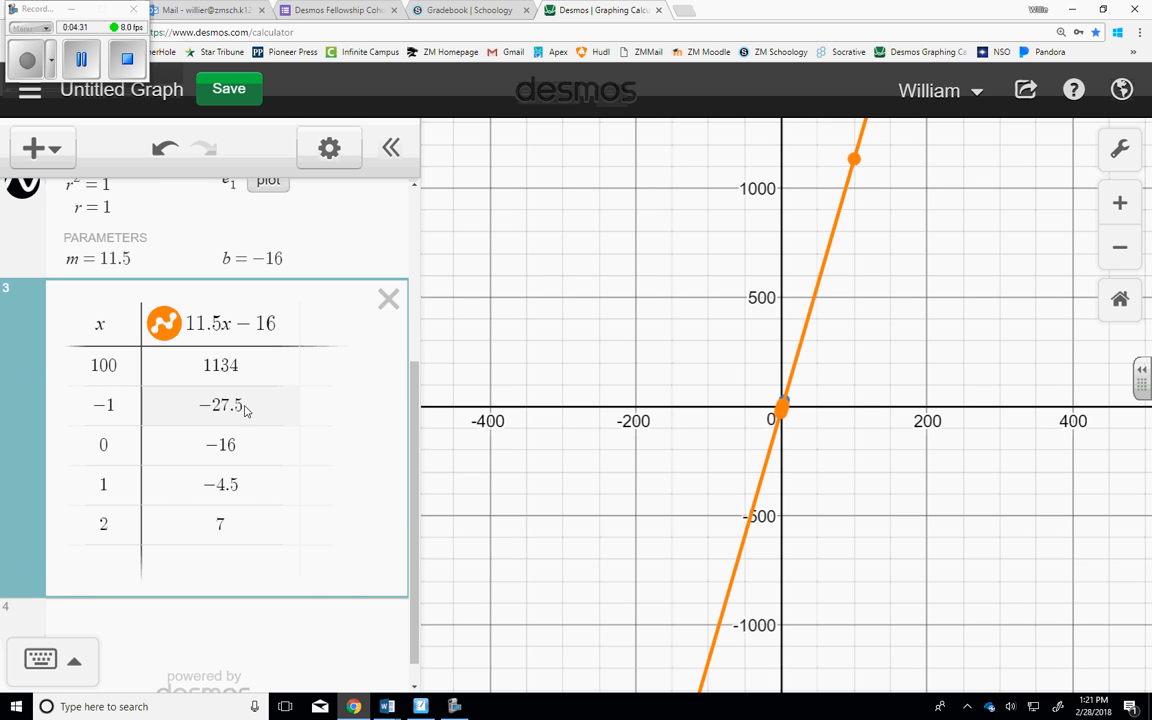
left_click(113, 406)
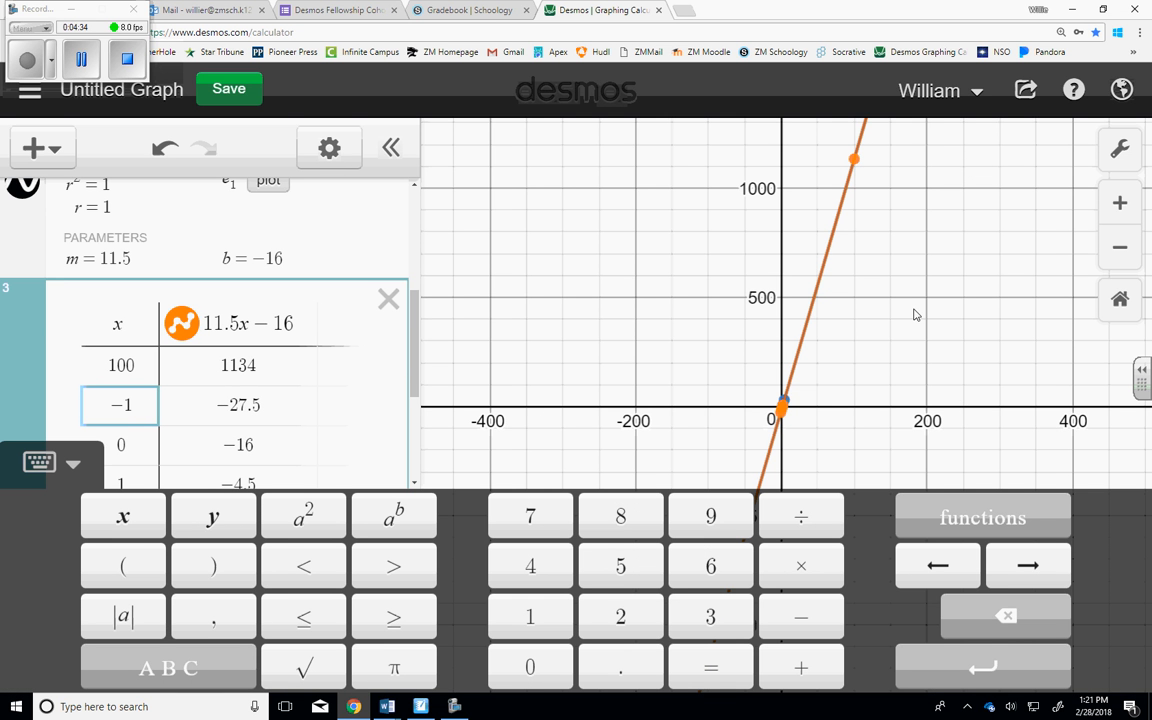
scroll(420, 238, "up", 3)
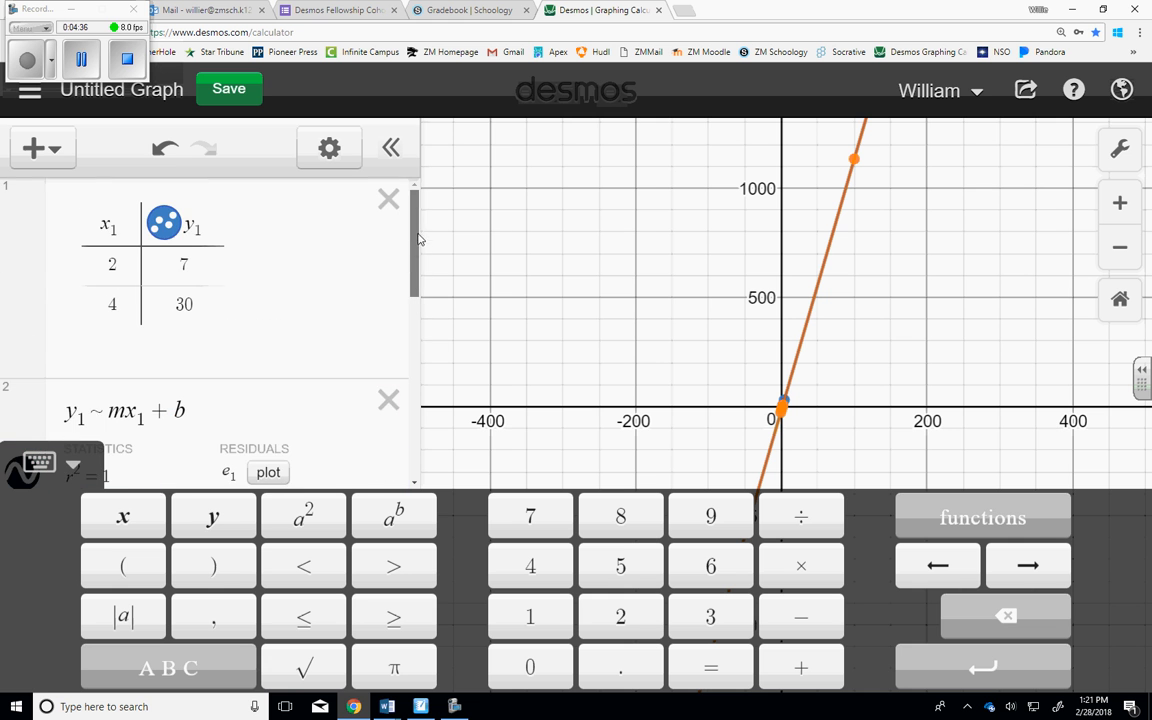
left_click_drag(418, 233, 420, 372)
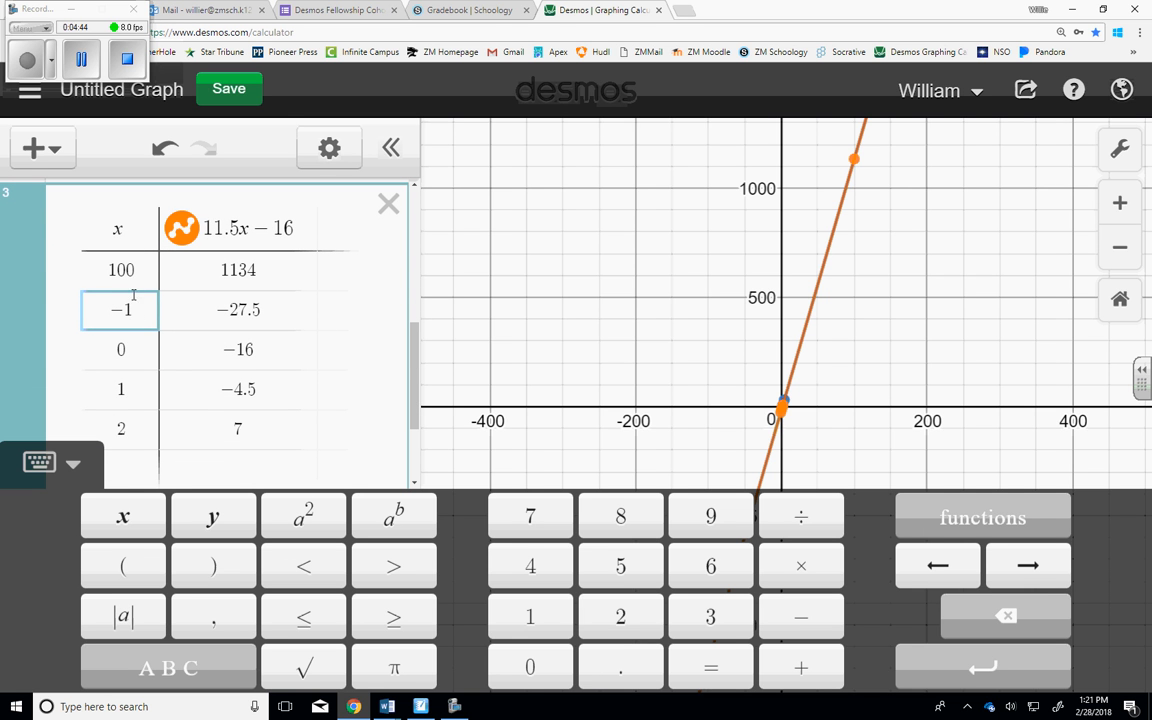